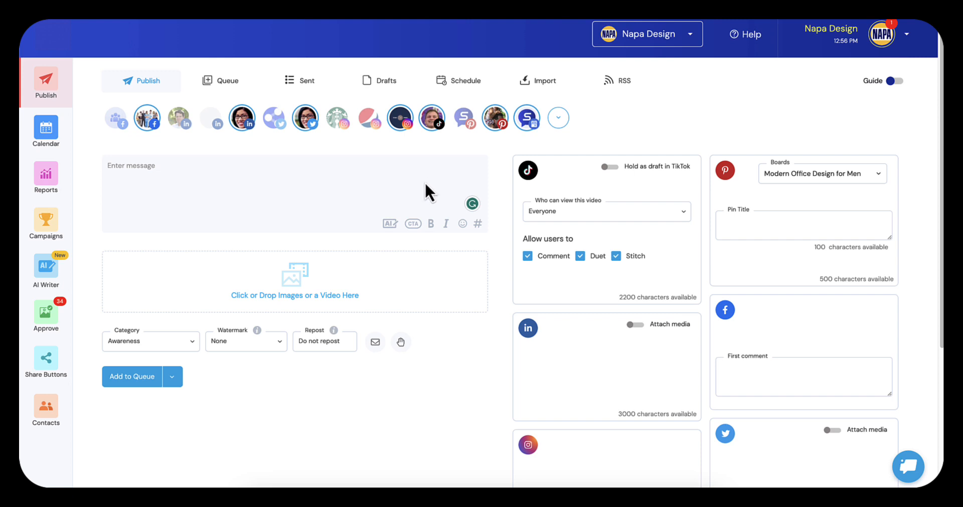
Write the post message "Check out our latest menu!"
{"action": "left_click", "coordinate": [319, 171]}
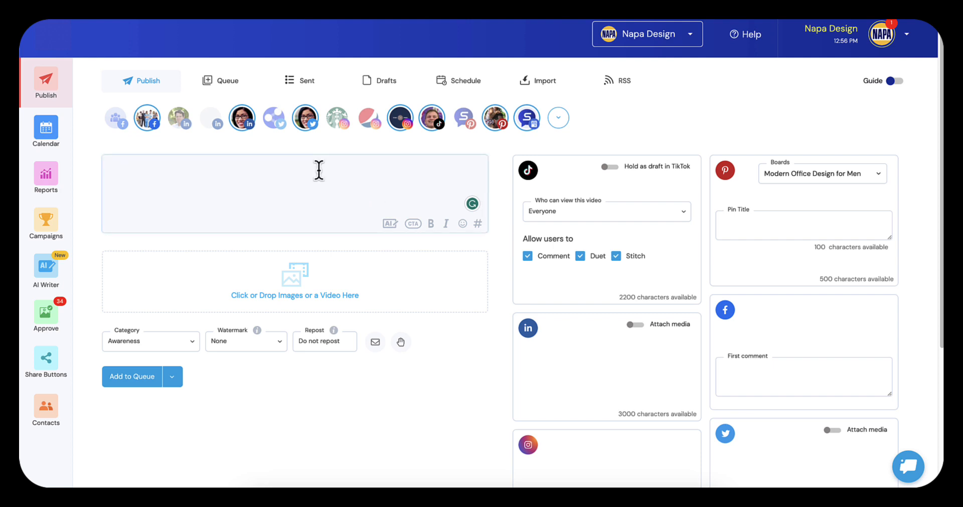
{"action": "type", "text": "Check out o"}
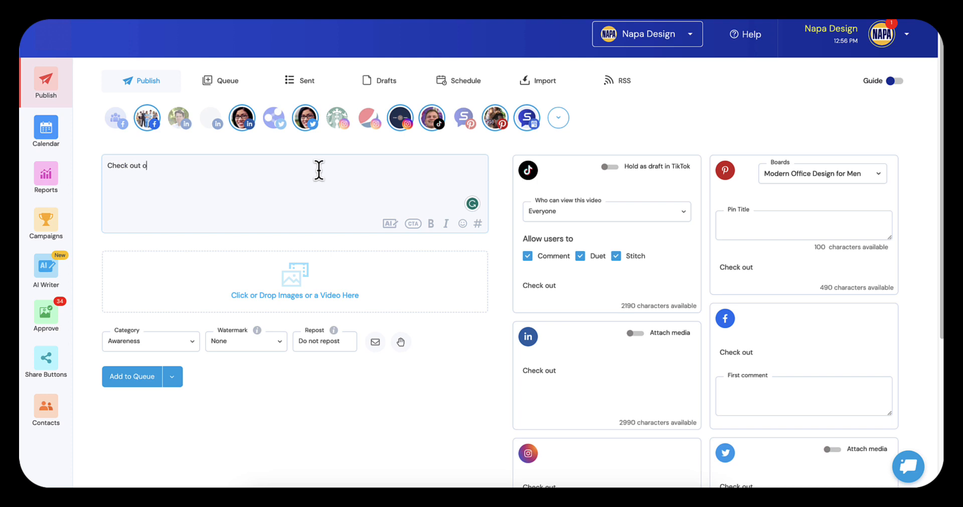
{"action": "type", "text": "ur latest m"}
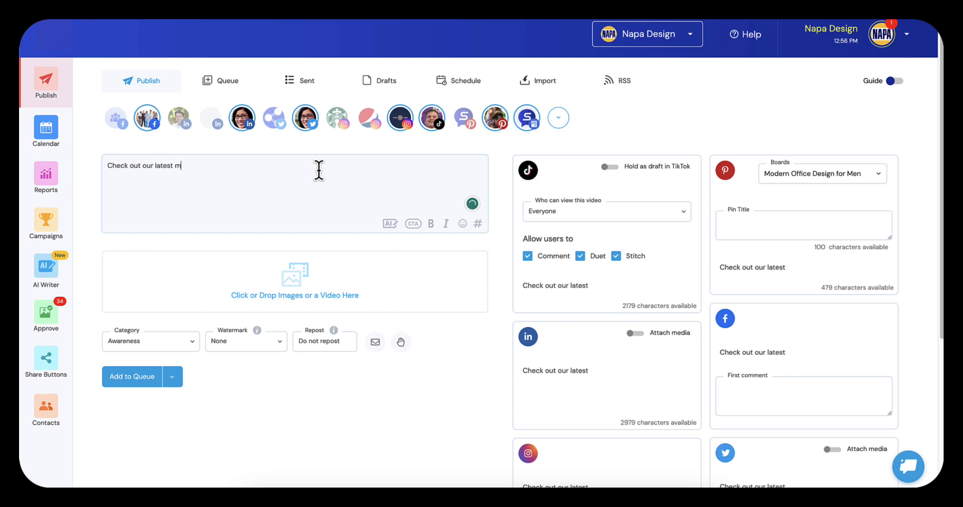
{"action": "type", "text": "enu!"}
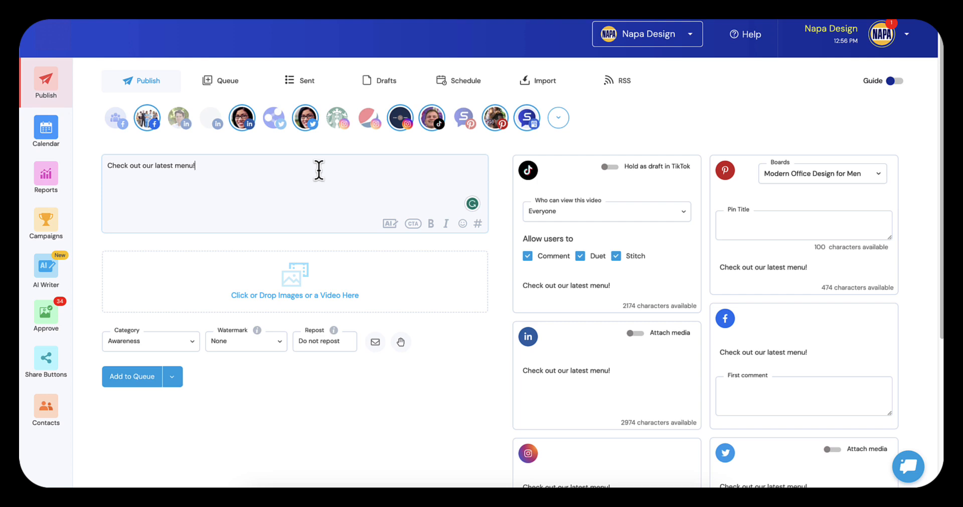
Edit the Like call-to-action group, adding "Like this post!" as a new row in its Facebook list
{"action": "left_click", "coordinate": [414, 225]}
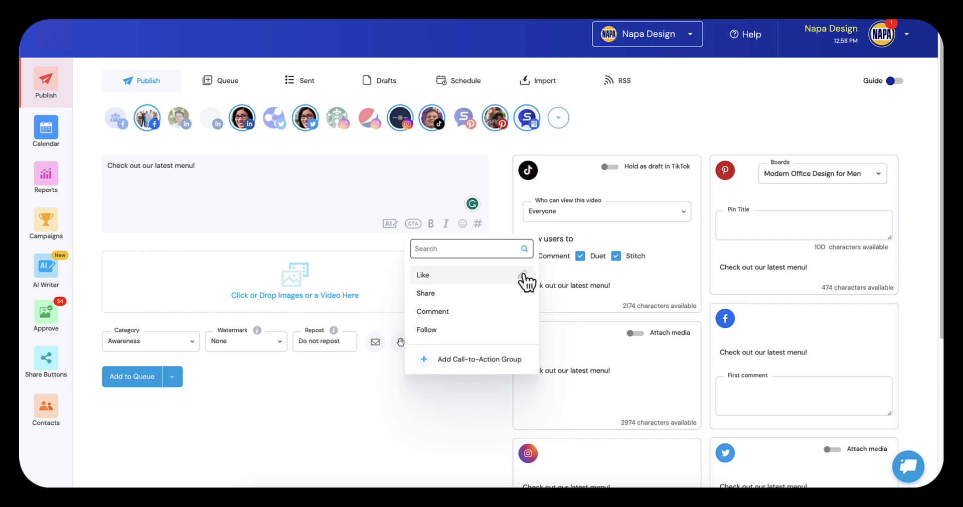
{"action": "left_click", "coordinate": [523, 275]}
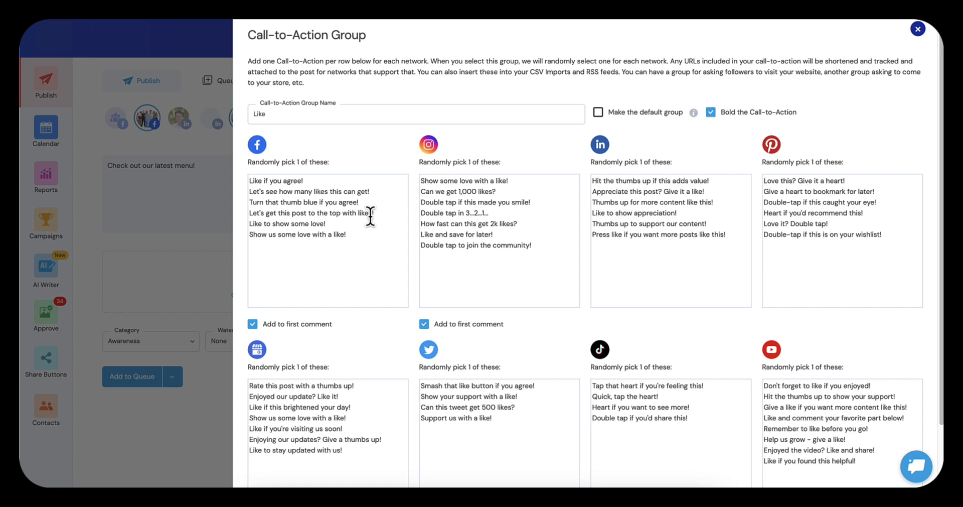
{"action": "left_click", "coordinate": [334, 254]}
{"action": "key", "text": "Return"}
{"action": "type", "text": "Like this post!"}
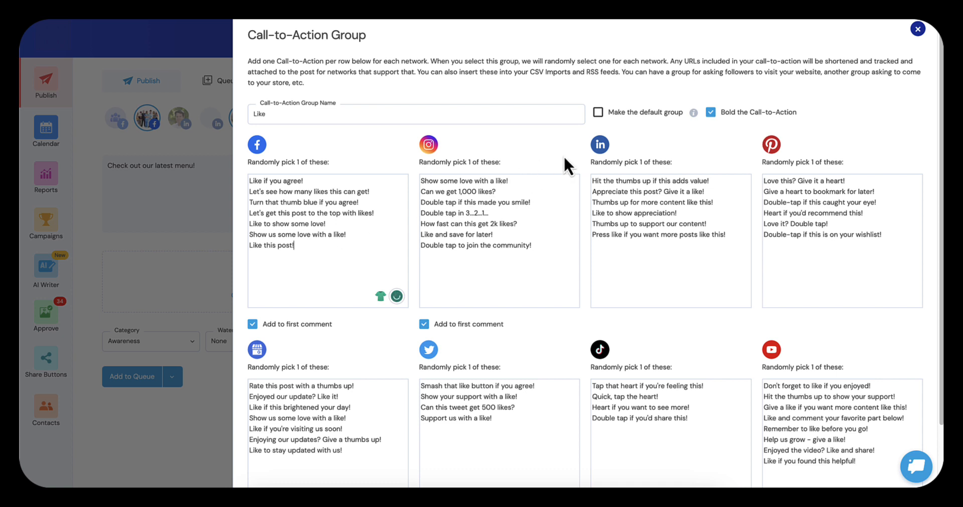
Make Like the default call-to-action group and save it
{"action": "left_click", "coordinate": [597, 112]}
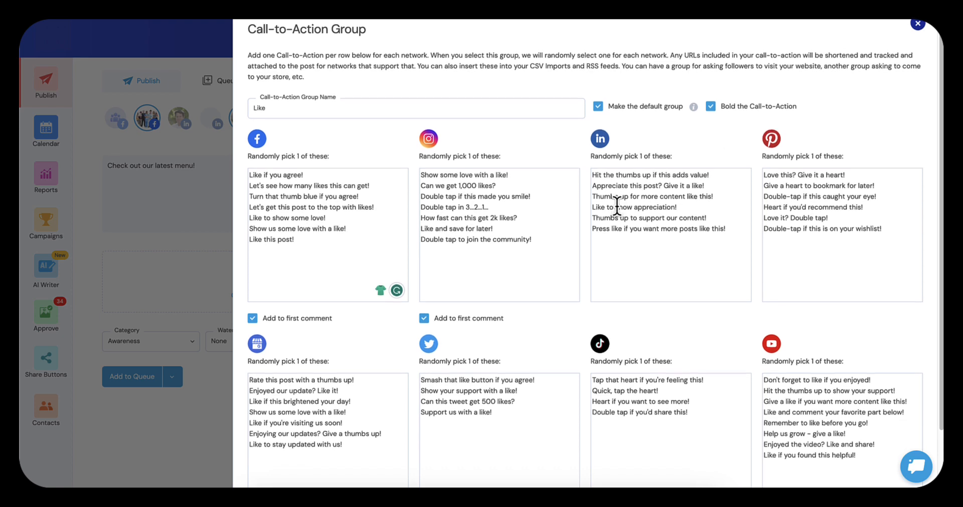
{"action": "scroll", "coordinate": [613, 210], "scroll_direction": "down", "scroll_amount": 1}
{"action": "scroll", "coordinate": [427, 270], "scroll_direction": "down", "scroll_amount": 3}
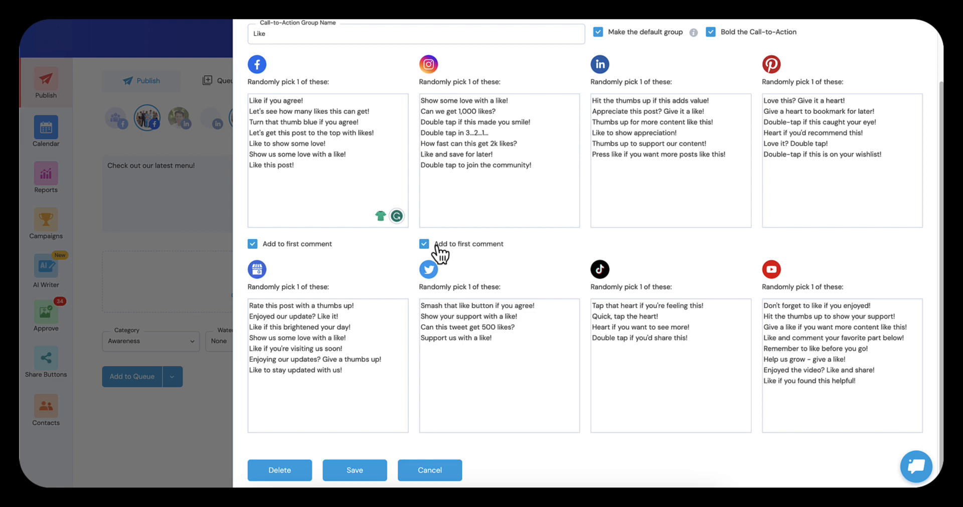
{"action": "left_click", "coordinate": [354, 467]}
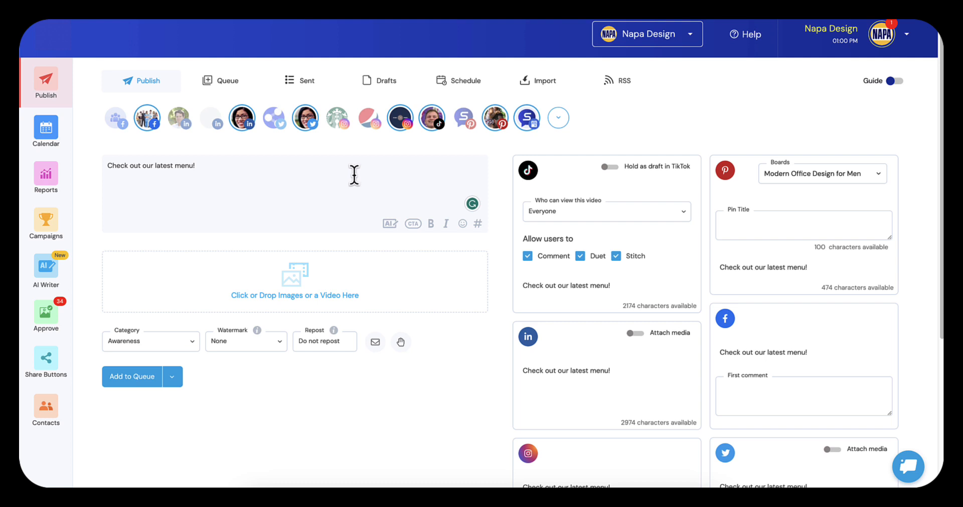
Insert the Like call-to-action group into the post and review the resulting network previews
{"action": "left_click", "coordinate": [354, 174]}
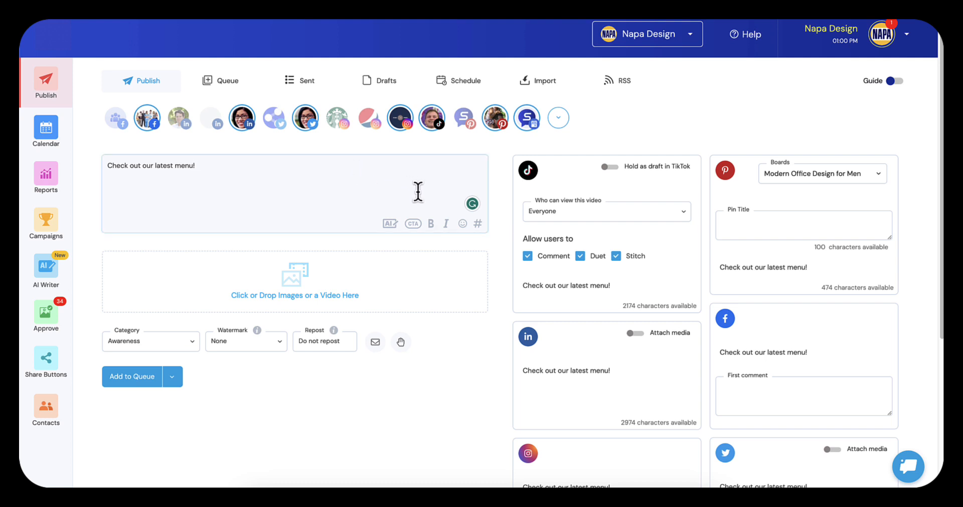
{"action": "left_click", "coordinate": [416, 224]}
{"action": "key", "text": "Down"}
{"action": "key", "text": "Return"}
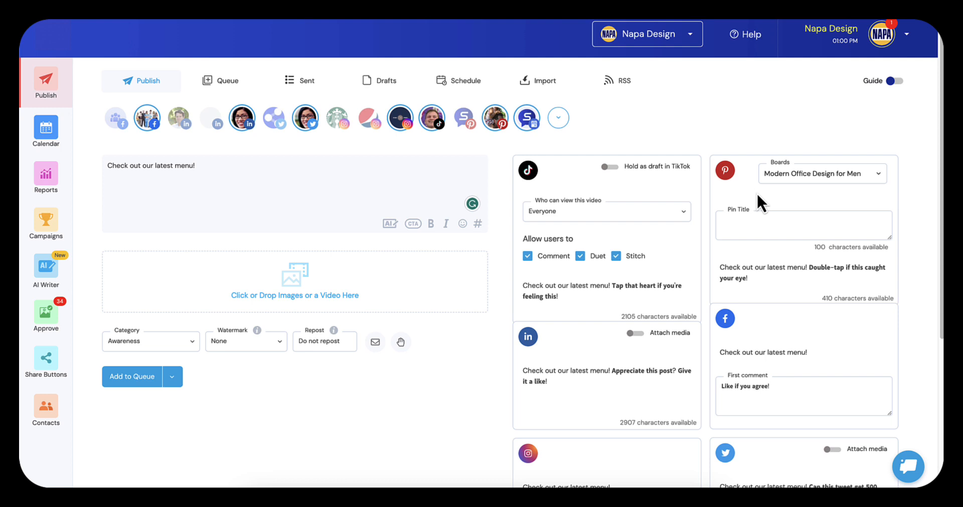
{"action": "scroll", "coordinate": [754, 190], "scroll_direction": "down", "scroll_amount": 1}
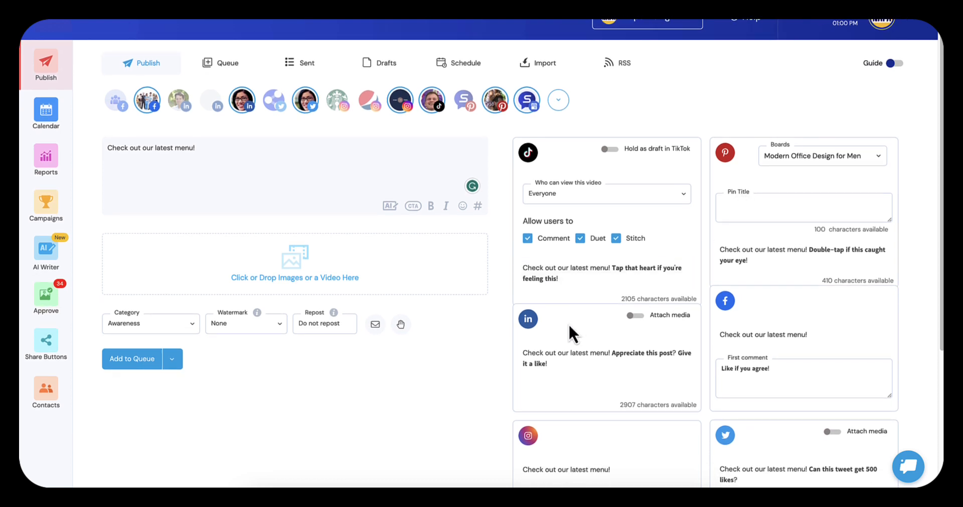
{"action": "scroll", "coordinate": [569, 326], "scroll_direction": "down", "scroll_amount": 4}
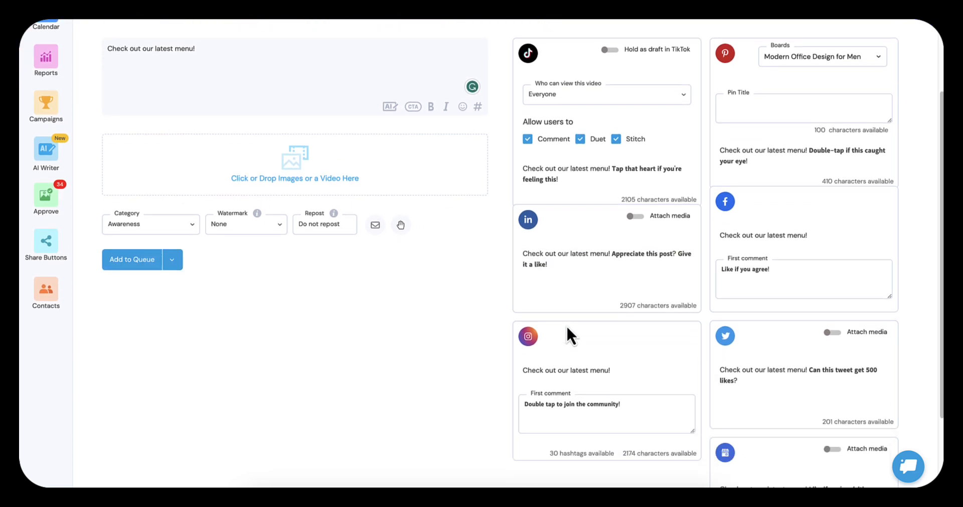
{"action": "scroll", "coordinate": [567, 327], "scroll_direction": "down", "scroll_amount": 1}
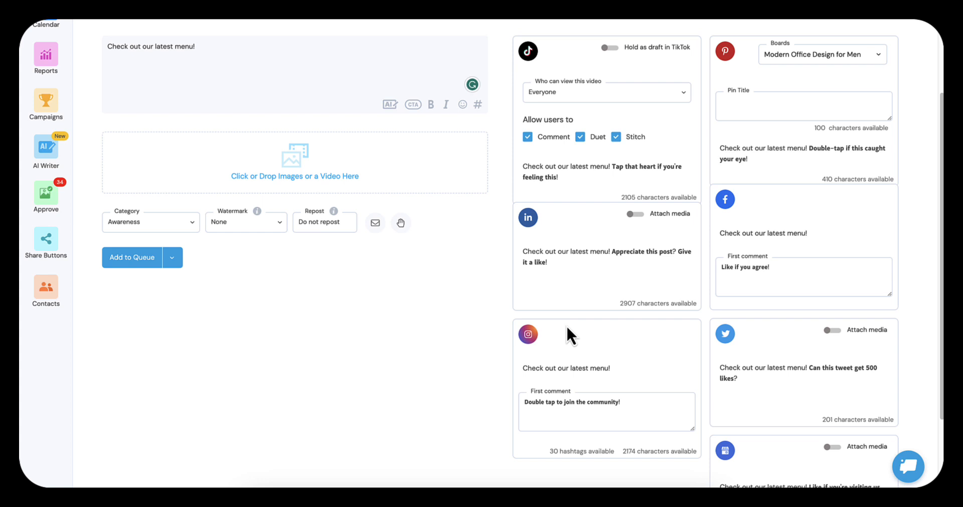
{"action": "scroll", "coordinate": [567, 324], "scroll_direction": "up", "scroll_amount": 5}
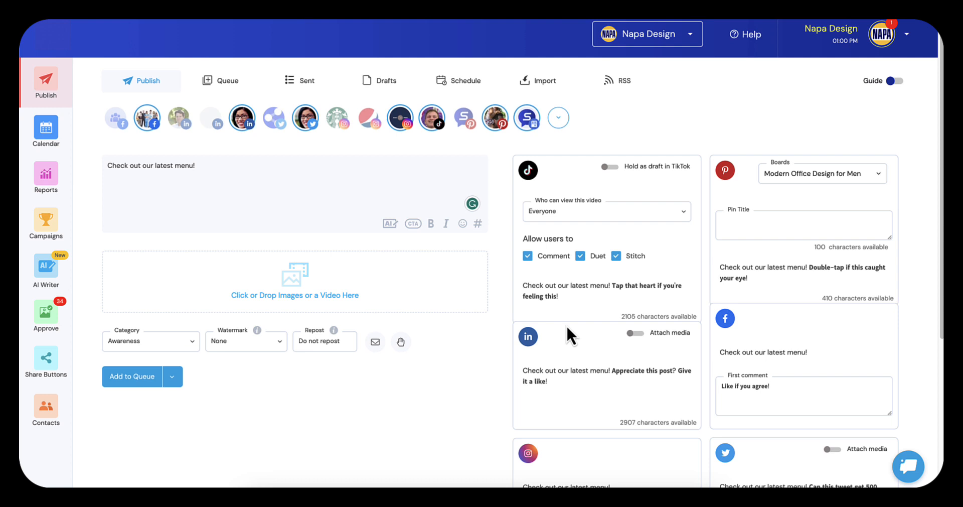
Reload the page, discarding the unsaved draft post
{"action": "mouse_move", "coordinate": [466, 279]}
{"action": "key", "text": "super+r"}
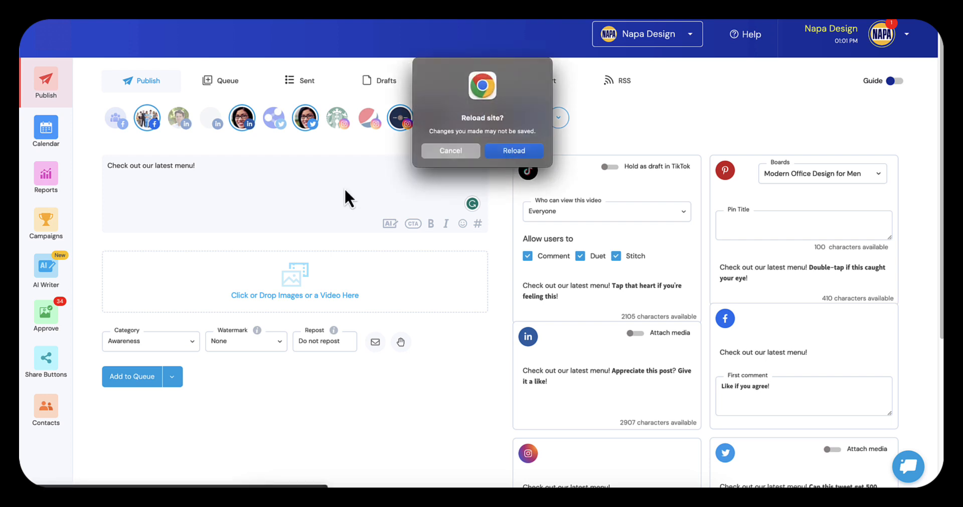
{"action": "left_click", "coordinate": [502, 154]}
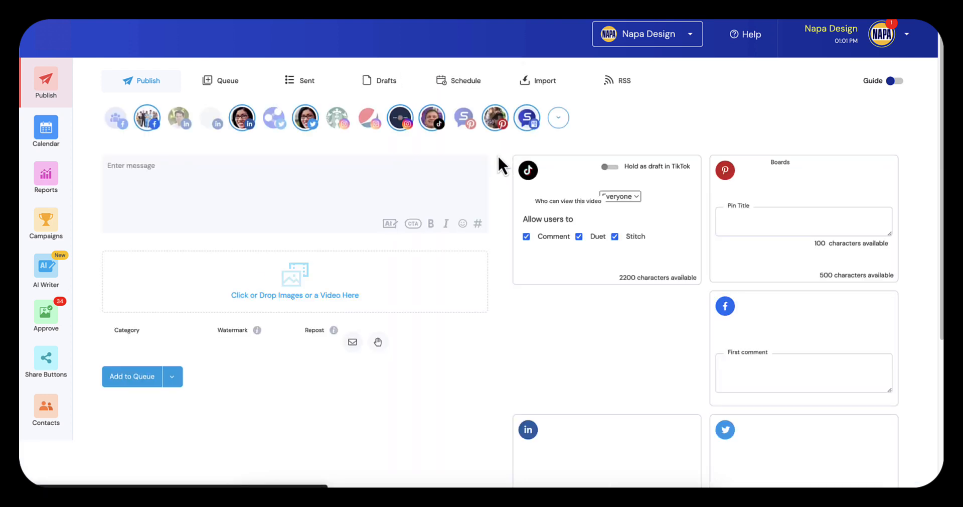
Add a new call-to-action group named "Menu" and make it the default group
{"action": "left_click", "coordinate": [413, 224]}
{"action": "left_click", "coordinate": [428, 359]}
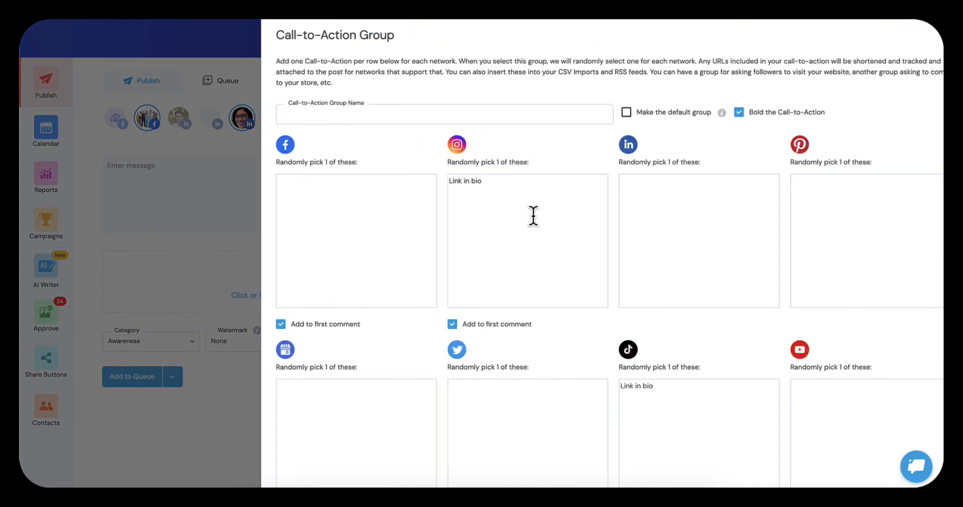
{"action": "left_click", "coordinate": [426, 115]}
{"action": "type", "text": "Menu"}
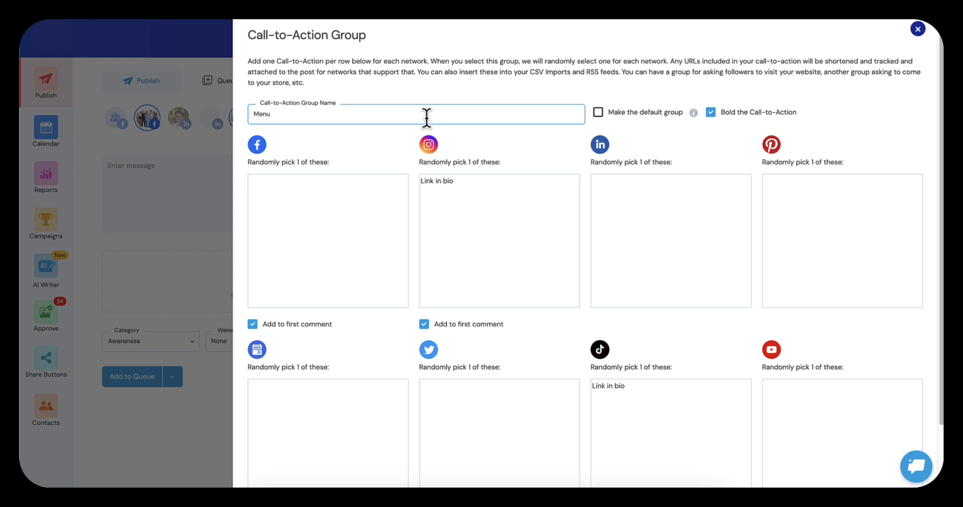
{"action": "left_click", "coordinate": [598, 112]}
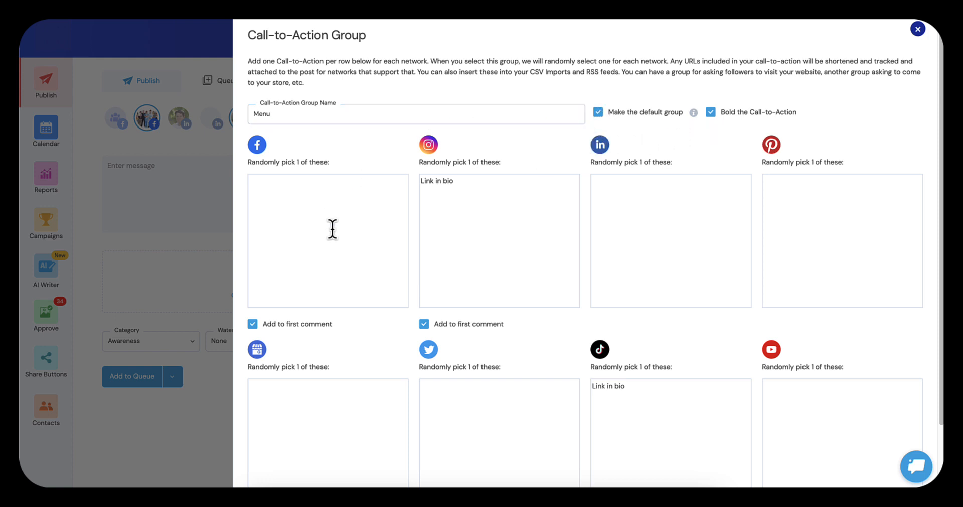
{"action": "left_click", "coordinate": [321, 211]}
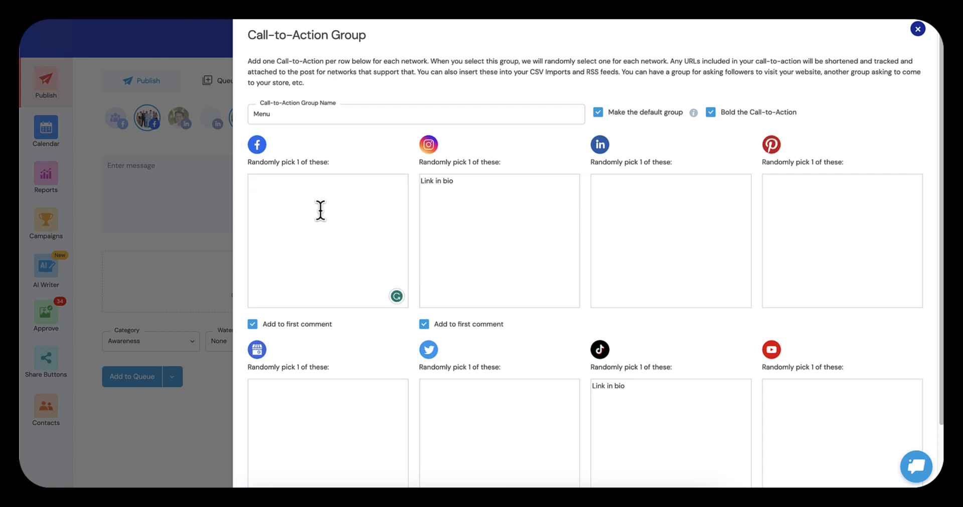
{"action": "type", "text": "Order now! www.mcdonalds.com"}
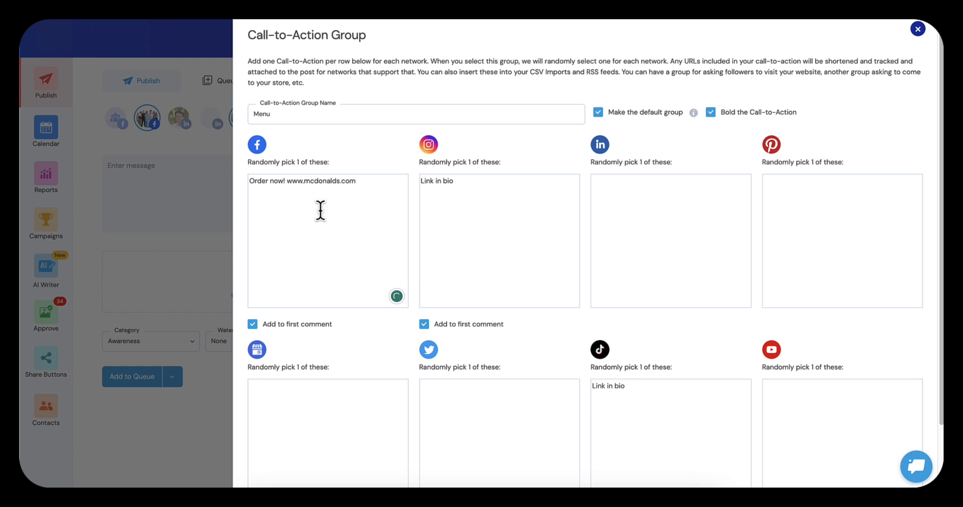
{"action": "key", "text": "ctrl+a"}
{"action": "key", "text": "ctrl+c"}
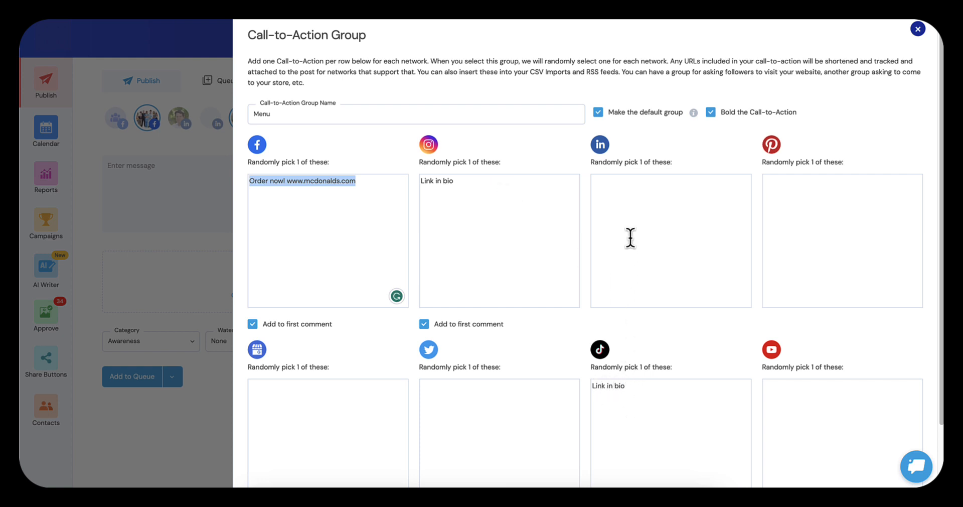
{"action": "left_click", "coordinate": [664, 236]}
{"action": "key", "text": "ctrl+v"}
{"action": "left_click", "coordinate": [813, 211]}
{"action": "key", "text": "ctrl+v"}
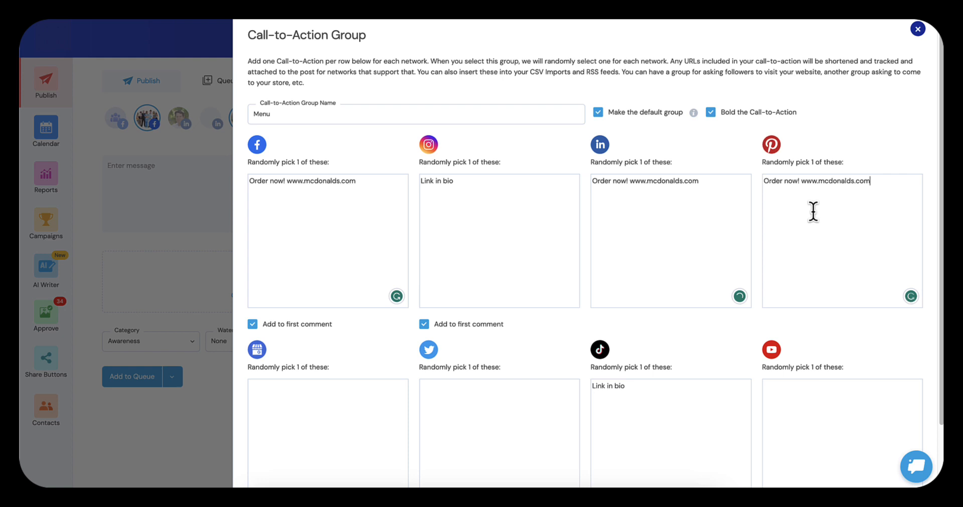
Copy the same call-to-action to the YouTube, Twitter and Google Business lists, and save the Menu group
{"action": "left_click", "coordinate": [813, 404]}
{"action": "key", "text": "ctrl+v"}
{"action": "left_click", "coordinate": [527, 411]}
{"action": "key", "text": "ctrl+v"}
{"action": "left_click", "coordinate": [321, 406]}
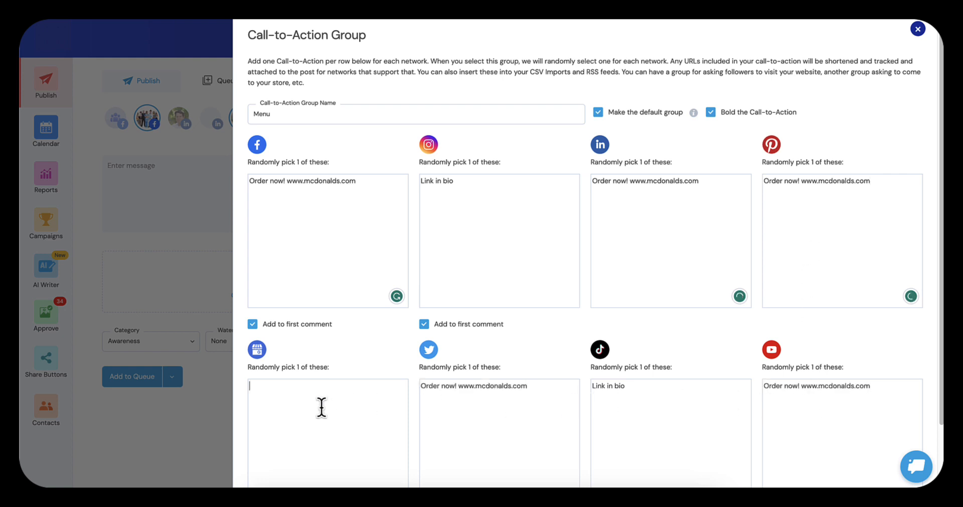
{"action": "key", "text": "ctrl+v"}
{"action": "scroll", "coordinate": [356, 371], "scroll_direction": "down", "scroll_amount": 1}
{"action": "scroll", "coordinate": [357, 371], "scroll_direction": "down", "scroll_amount": 3}
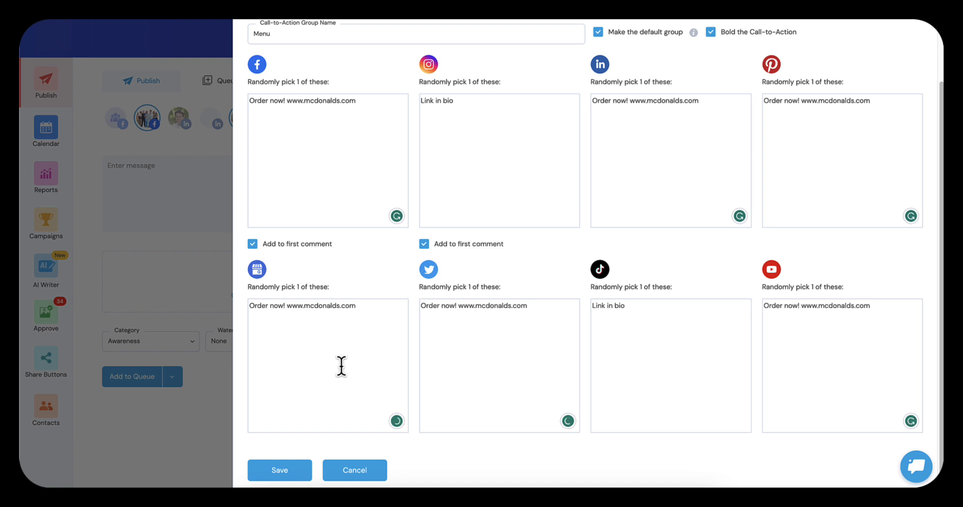
{"action": "left_click", "coordinate": [284, 467]}
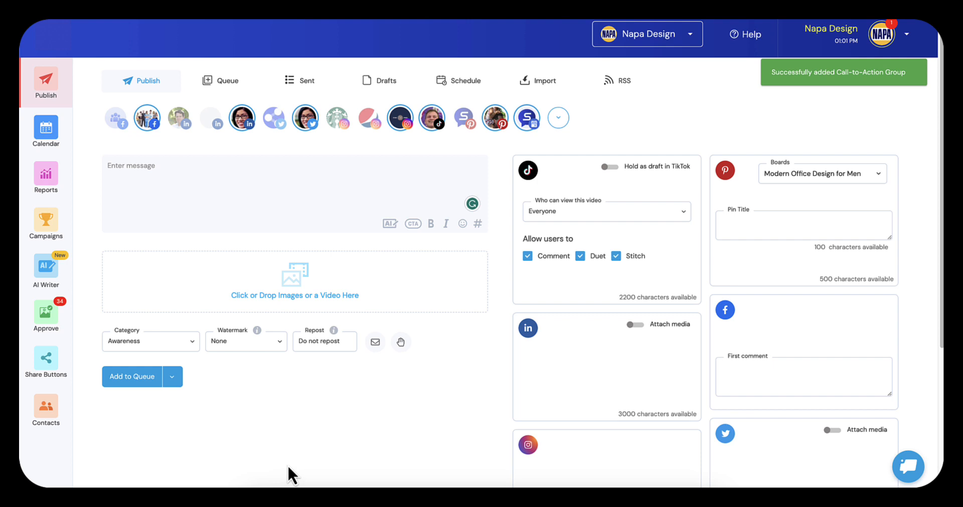
Write the post message "Time for lunch?"
{"action": "left_click", "coordinate": [211, 173]}
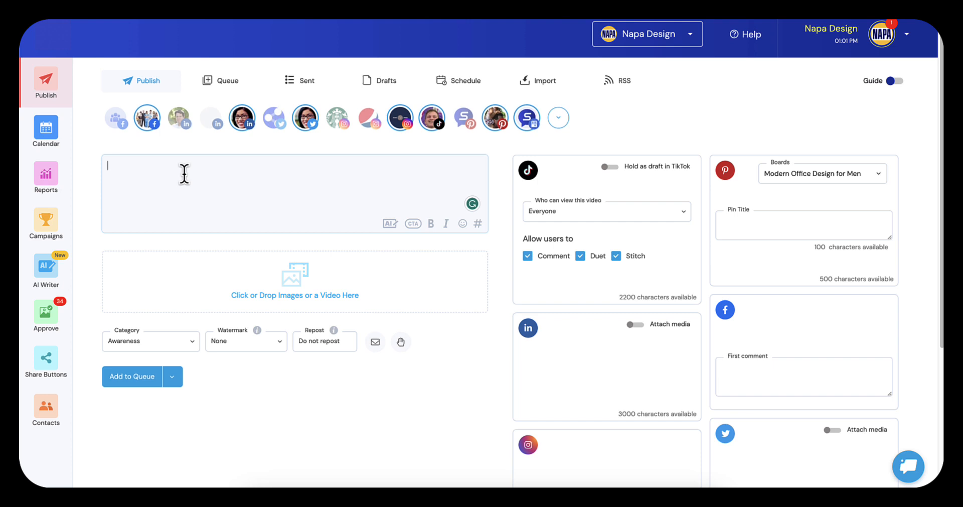
{"action": "type", "text": "Time for lunch"}
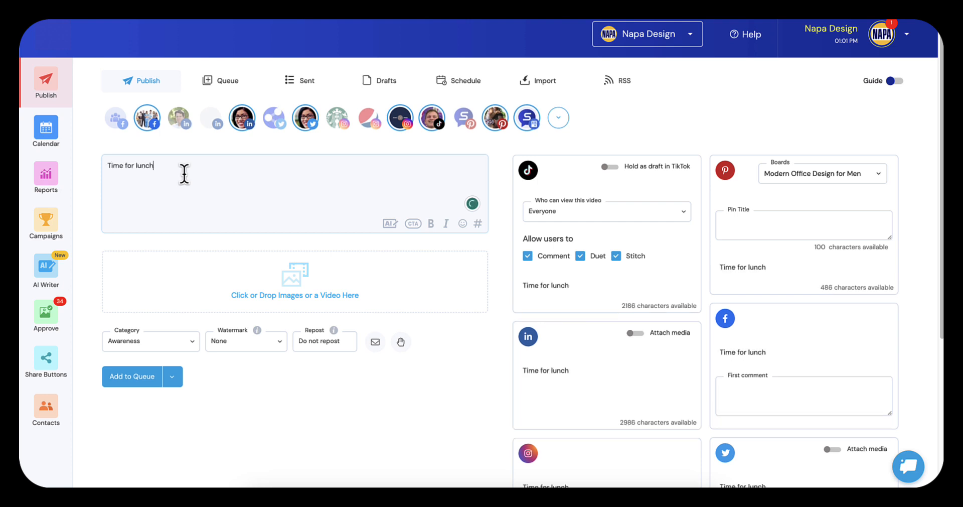
{"action": "type", "text": "?"}
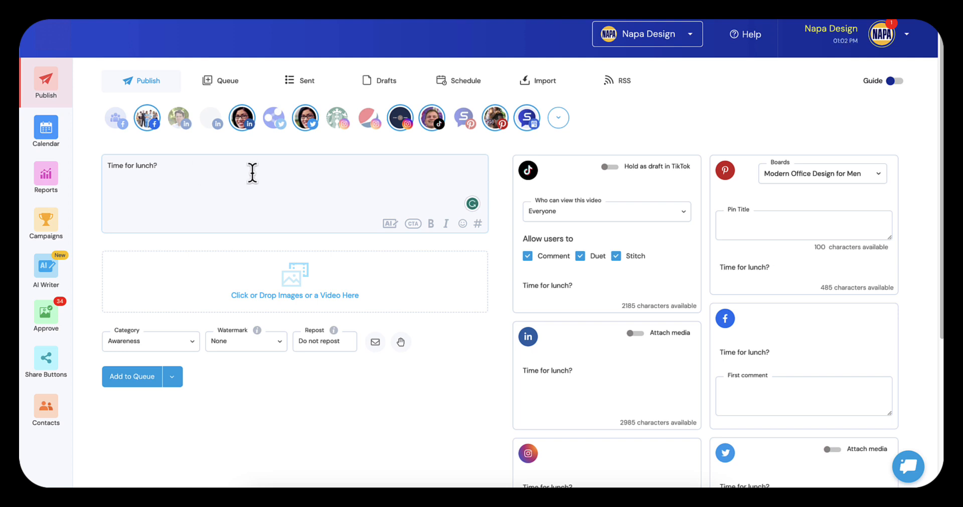
Insert the Menu call-to-action group into the post and review each network's preview
{"action": "left_click", "coordinate": [413, 224]}
{"action": "left_click", "coordinate": [421, 309]}
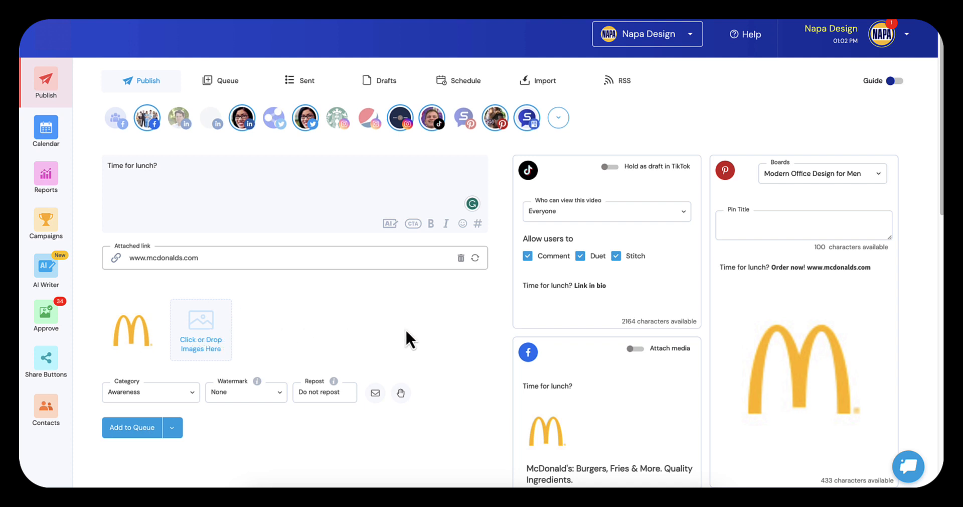
{"action": "scroll", "coordinate": [607, 332], "scroll_direction": "down", "scroll_amount": 4}
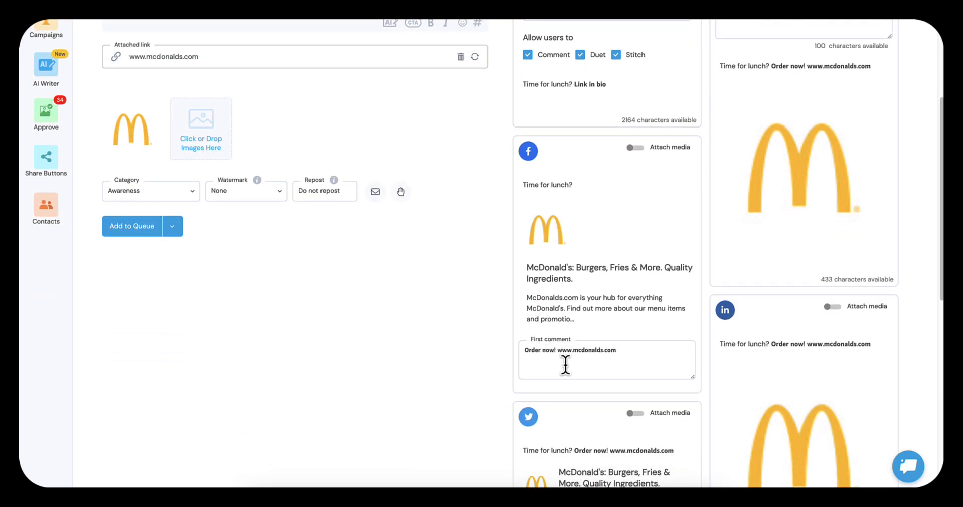
{"action": "scroll", "coordinate": [779, 357], "scroll_direction": "down", "scroll_amount": 1}
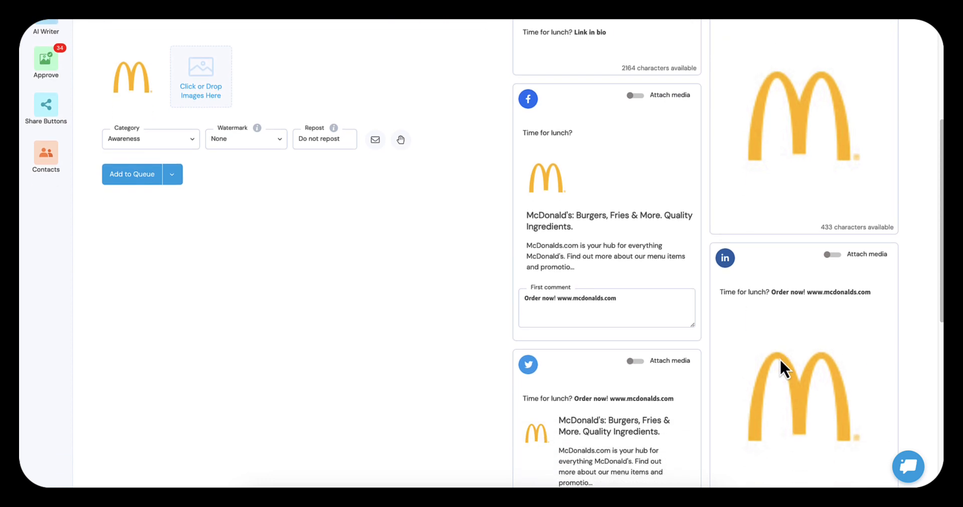
{"action": "scroll", "coordinate": [823, 311], "scroll_direction": "down", "scroll_amount": 7}
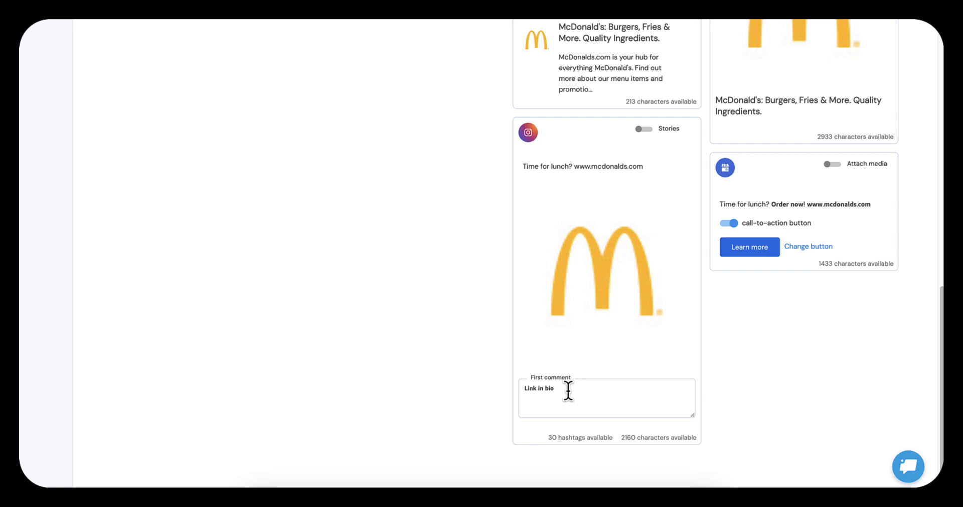
Insert hashtags from the Main hashtag group into the "Time for lunch?" post
{"action": "scroll", "coordinate": [568, 390], "scroll_direction": "up", "scroll_amount": 1}
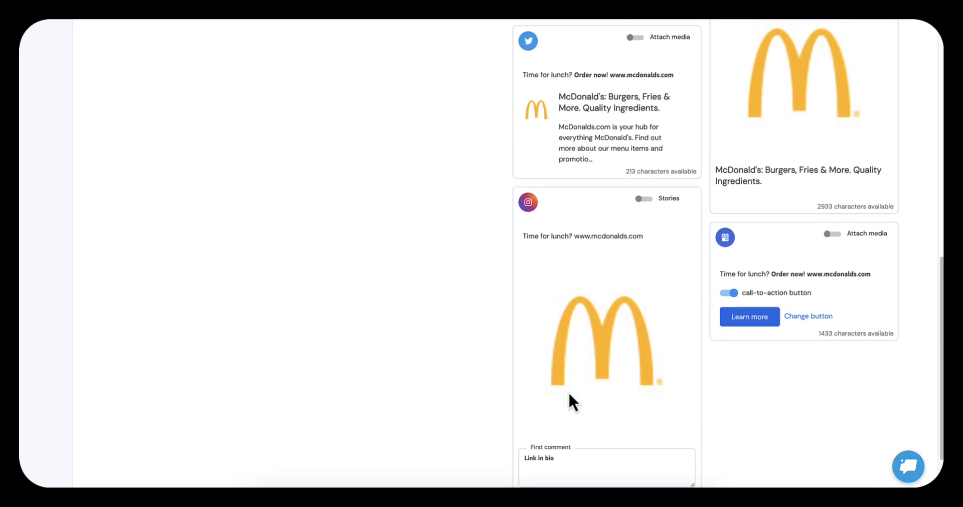
{"action": "scroll", "coordinate": [571, 401], "scroll_direction": "up", "scroll_amount": 1}
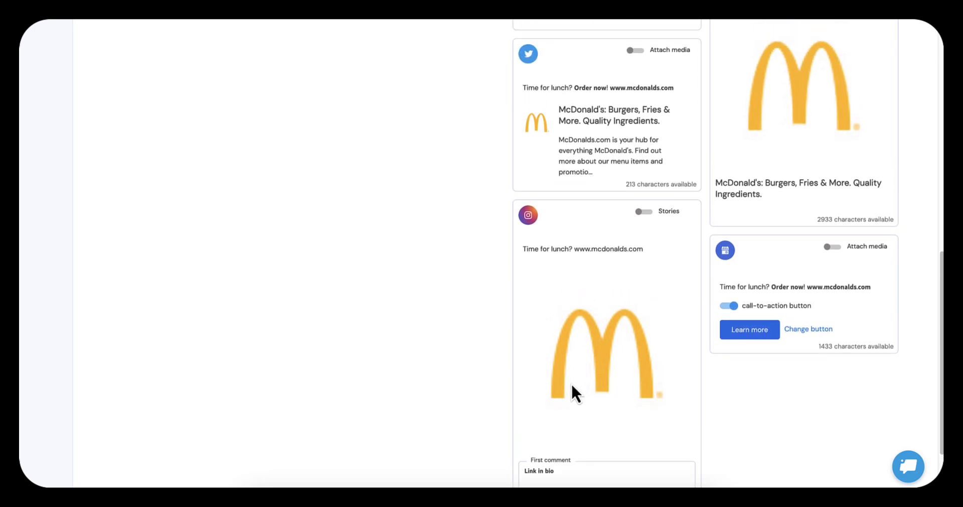
{"action": "scroll", "coordinate": [570, 389], "scroll_direction": "down", "scroll_amount": 1}
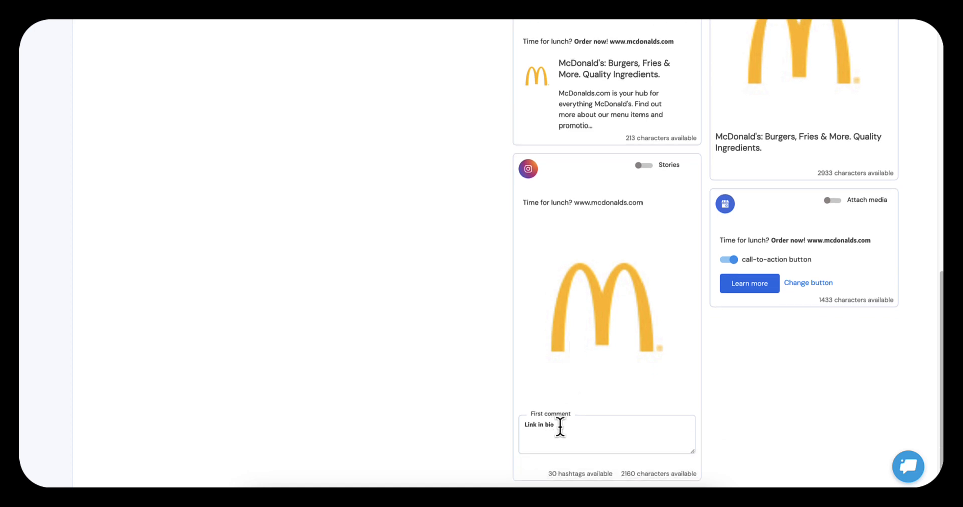
{"action": "scroll", "coordinate": [560, 426], "scroll_direction": "up", "scroll_amount": 10}
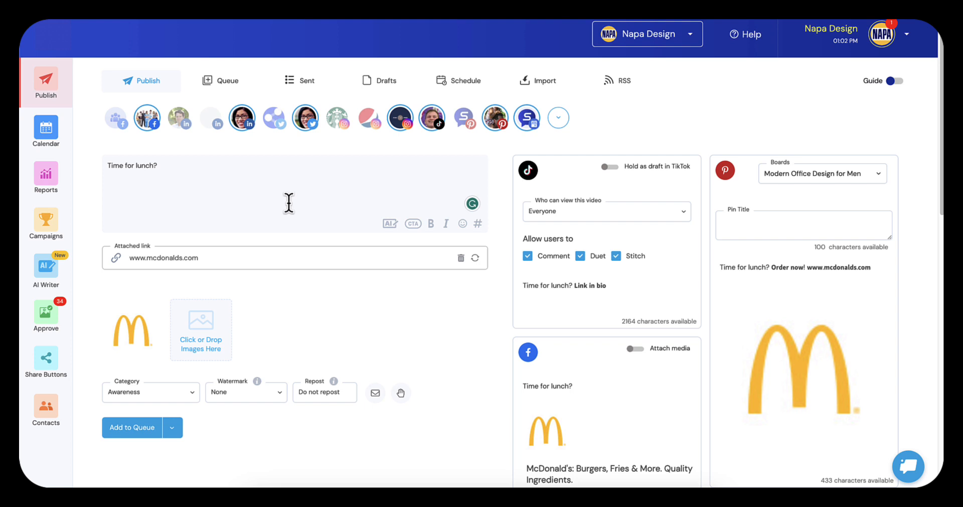
{"action": "left_click", "coordinate": [478, 224]}
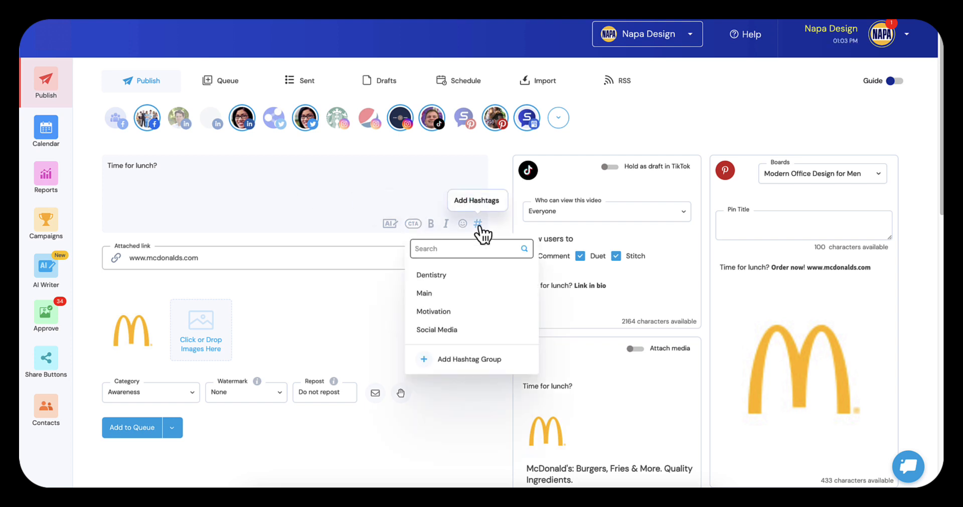
{"action": "left_click", "coordinate": [423, 296]}
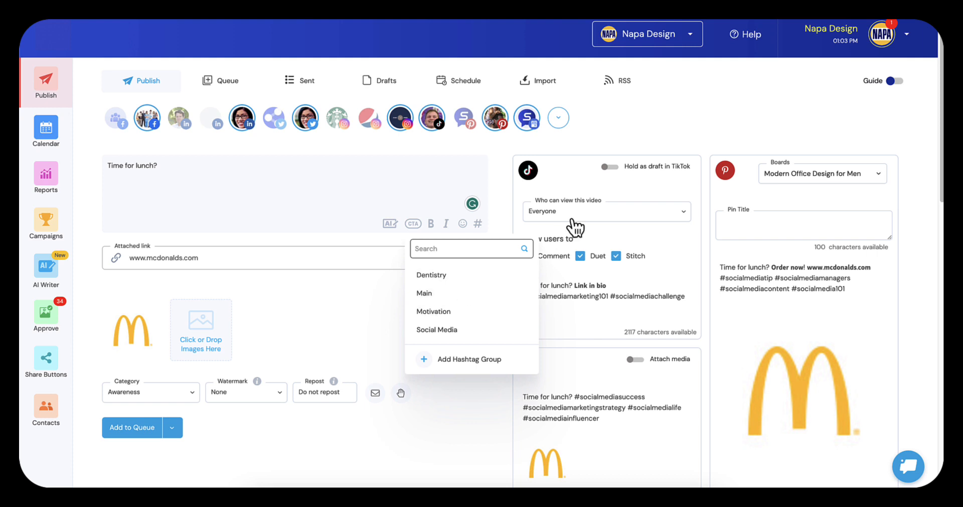
{"action": "left_click", "coordinate": [660, 128]}
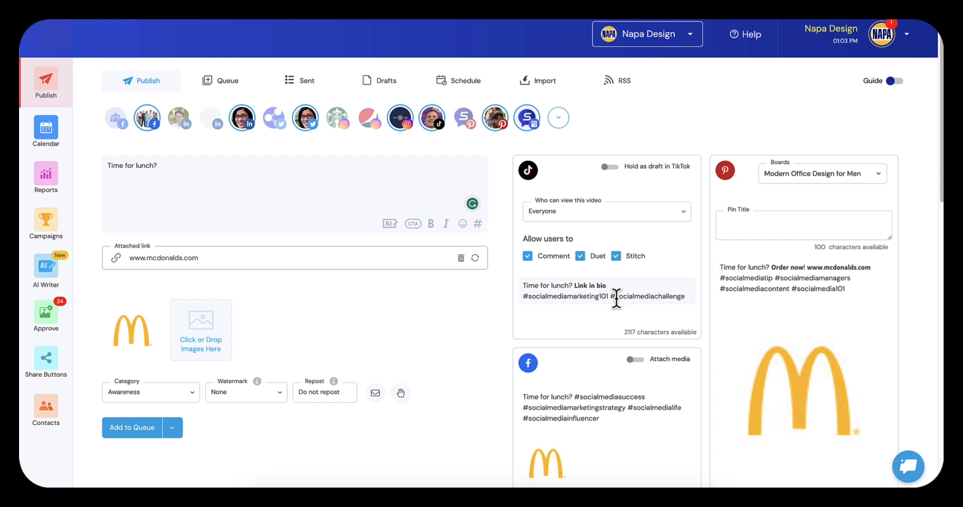
Open the bulk CSV import and examine the column instructions, especially those for the CTAGroup column
{"action": "left_click", "coordinate": [543, 80]}
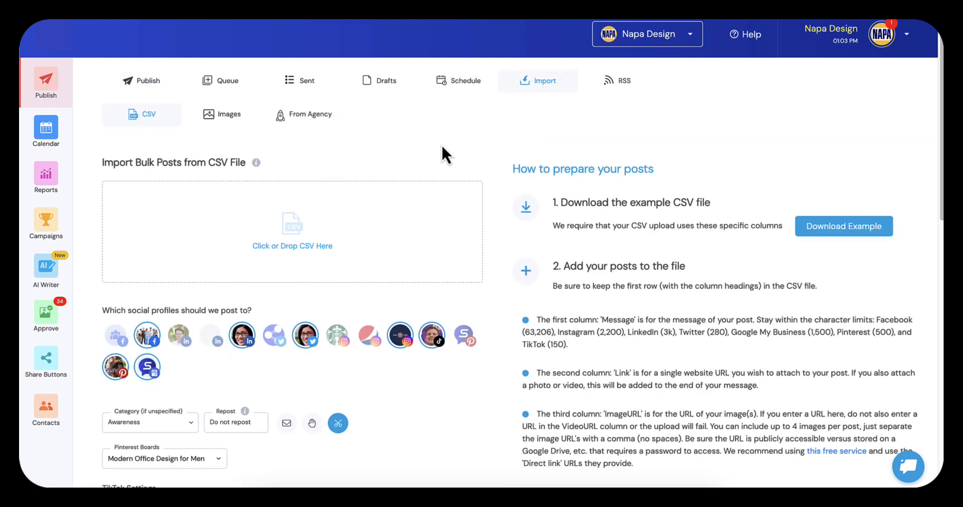
{"action": "scroll", "coordinate": [442, 147], "scroll_direction": "down", "scroll_amount": 15}
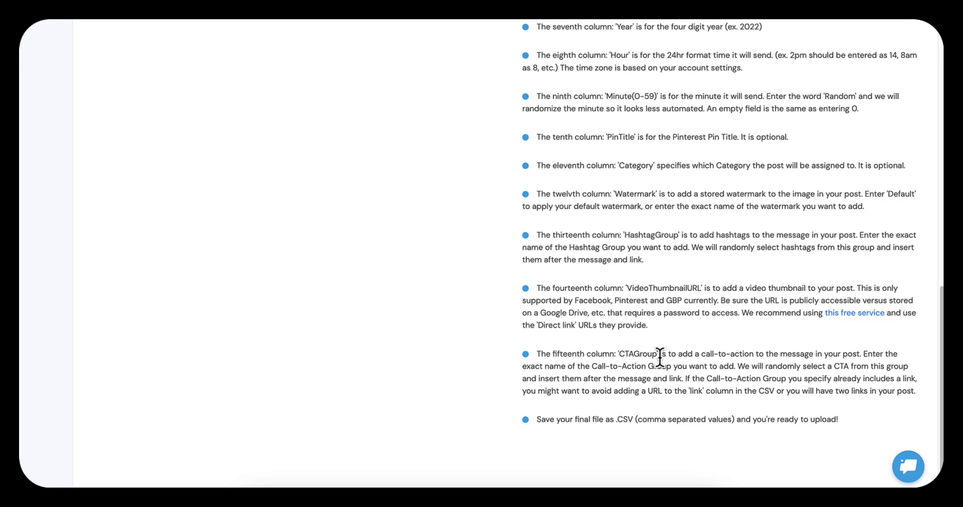
{"action": "scroll", "coordinate": [659, 355], "scroll_direction": "up", "scroll_amount": 10}
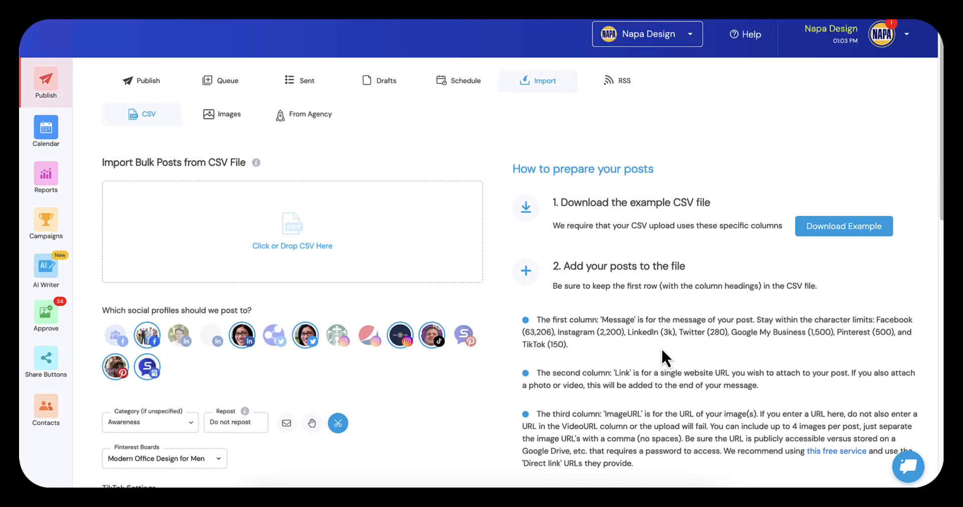
{"action": "scroll", "coordinate": [762, 271], "scroll_direction": "down", "scroll_amount": 7}
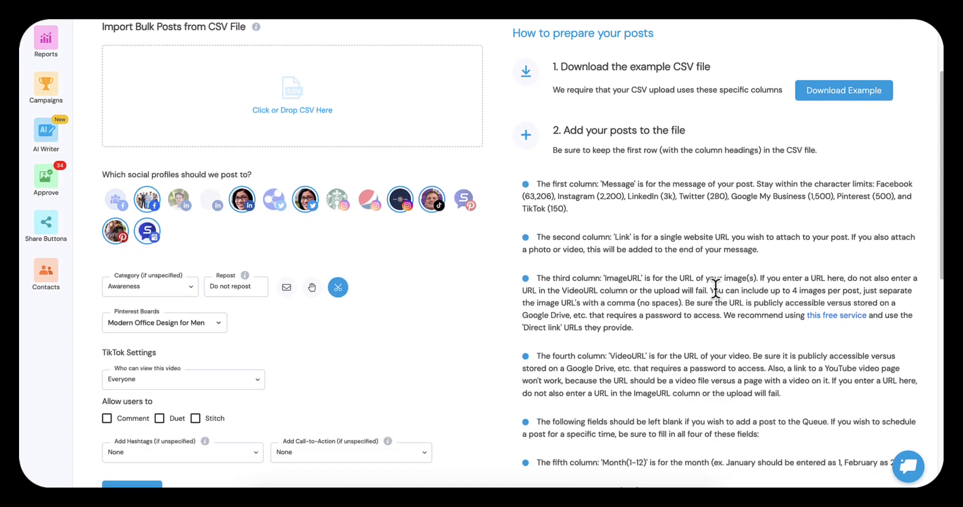
{"action": "scroll", "coordinate": [715, 291], "scroll_direction": "down", "scroll_amount": 1}
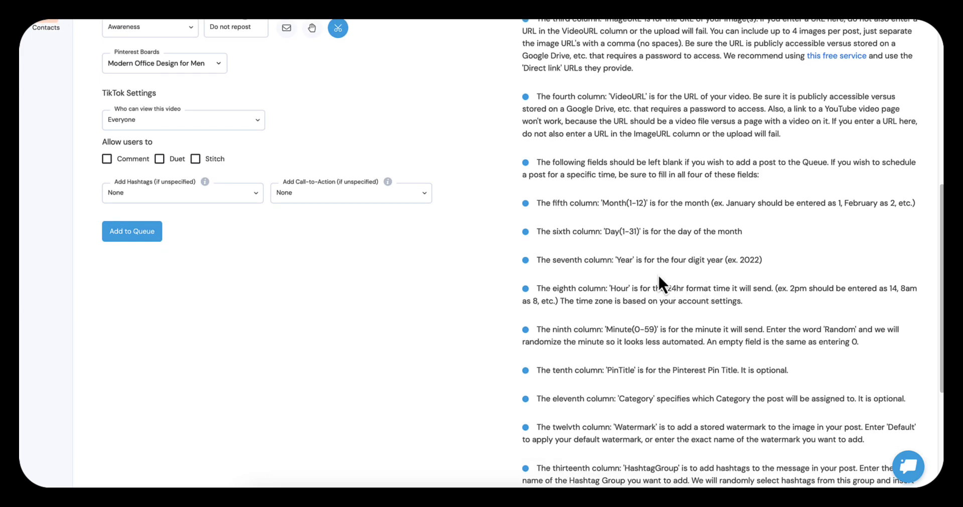
{"action": "scroll", "coordinate": [658, 274], "scroll_direction": "up", "scroll_amount": 4}
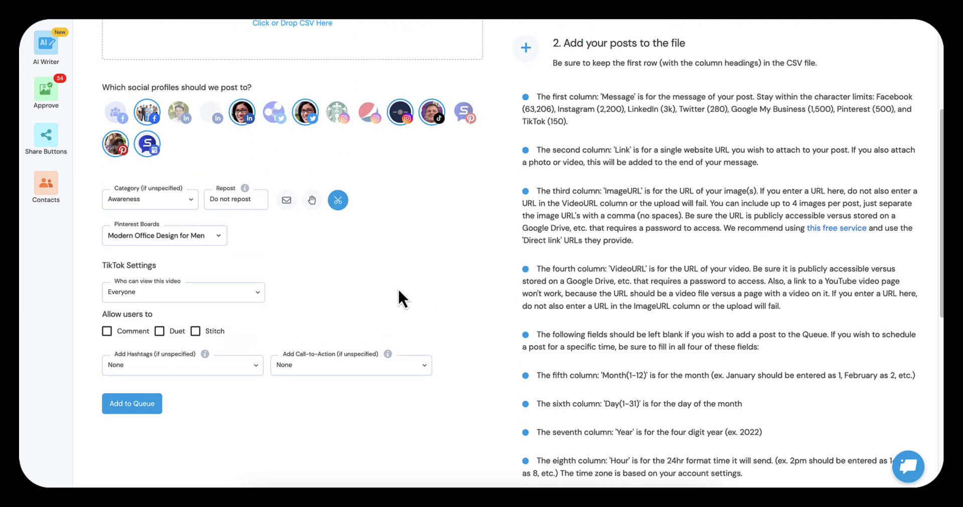
{"action": "scroll", "coordinate": [744, 311], "scroll_direction": "down", "scroll_amount": 7}
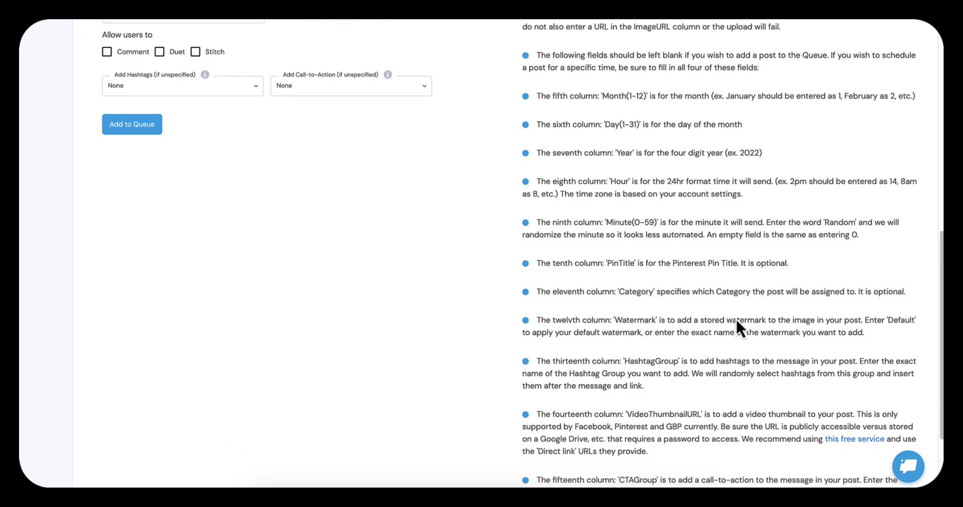
{"action": "scroll", "coordinate": [704, 324], "scroll_direction": "down", "scroll_amount": 1}
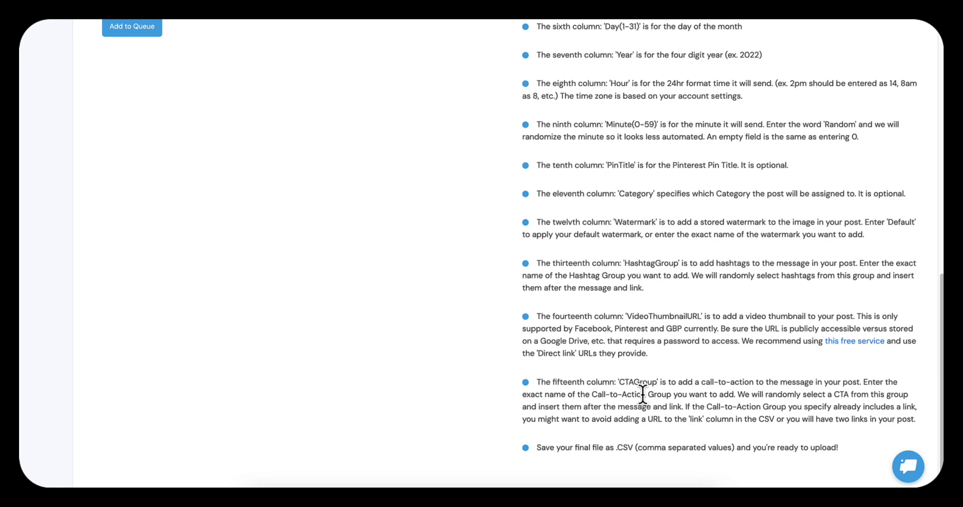
{"action": "scroll", "coordinate": [643, 393], "scroll_direction": "up", "scroll_amount": 2}
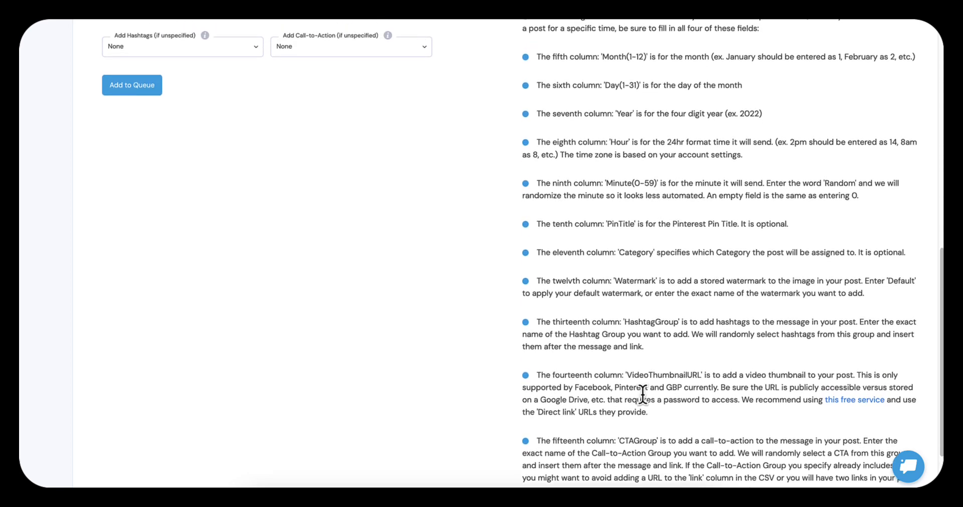
Set the CSV import's default call-to-action for posts without one to the Menu group
{"action": "scroll", "coordinate": [643, 394], "scroll_direction": "up", "scroll_amount": 7}
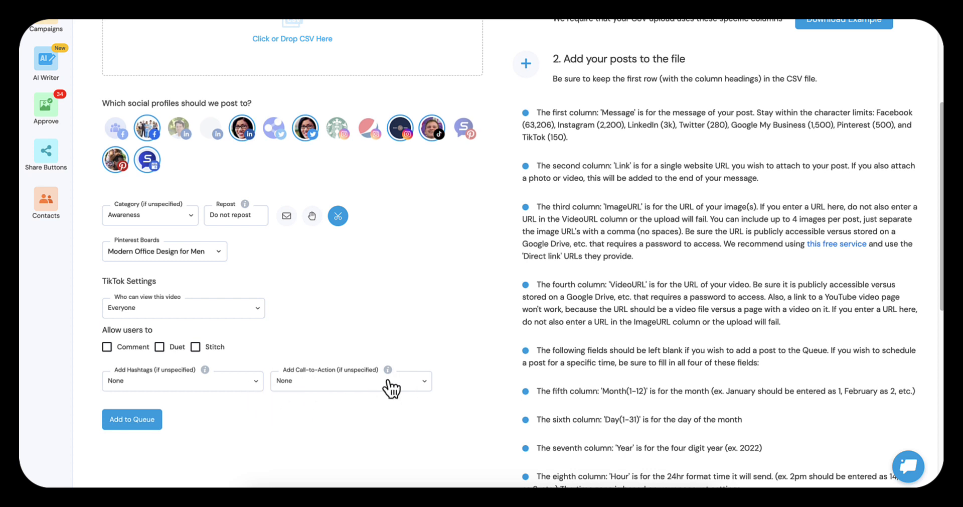
{"action": "left_click", "coordinate": [333, 395]}
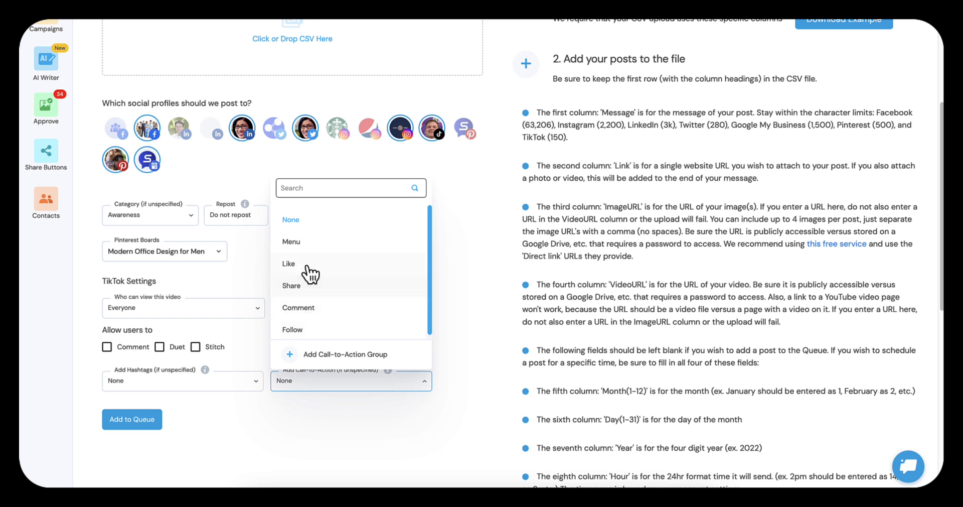
{"action": "left_click", "coordinate": [306, 245]}
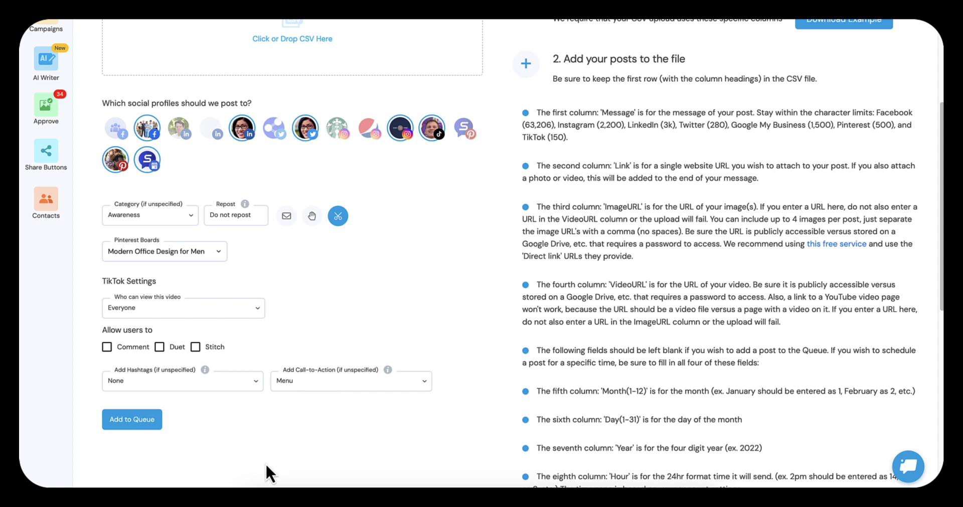
{"action": "scroll", "coordinate": [265, 465], "scroll_direction": "down", "scroll_amount": 1}
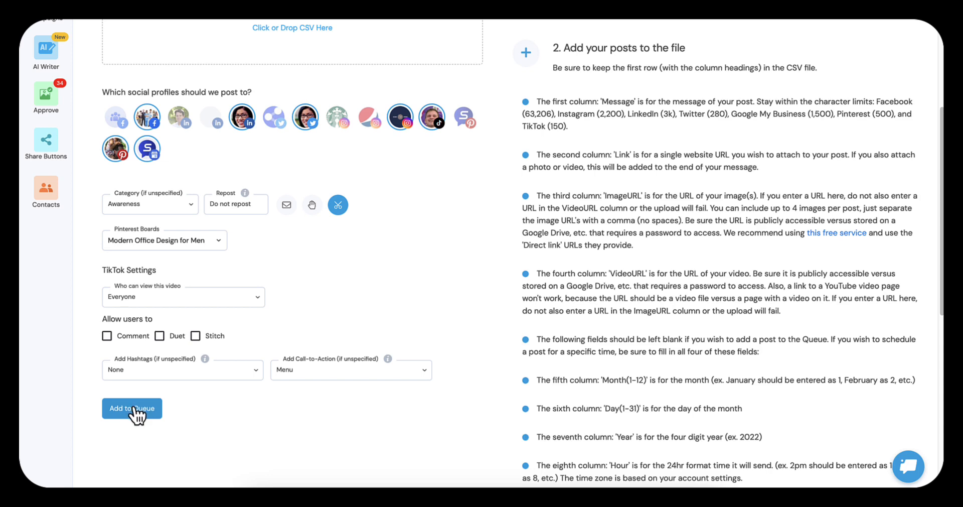
Switch to the bulk image import and choose the Menu call-to-action group for all its image posts
{"action": "scroll", "coordinate": [134, 412], "scroll_direction": "up", "scroll_amount": 5}
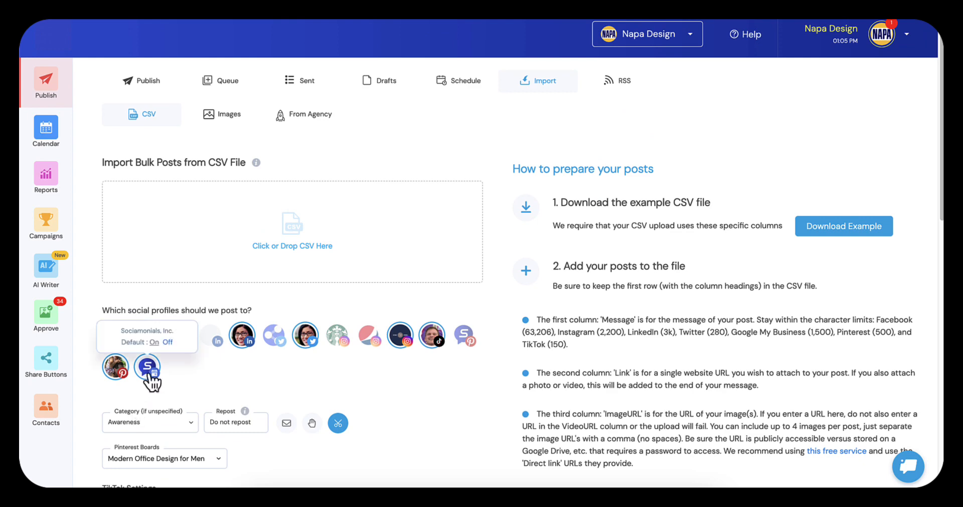
{"action": "left_click", "coordinate": [230, 115]}
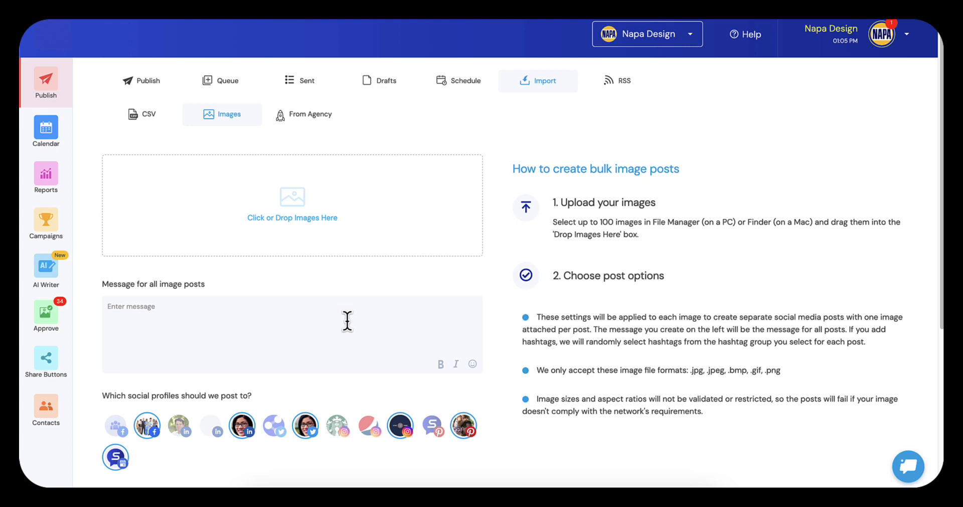
{"action": "scroll", "coordinate": [351, 324], "scroll_direction": "down", "scroll_amount": 5}
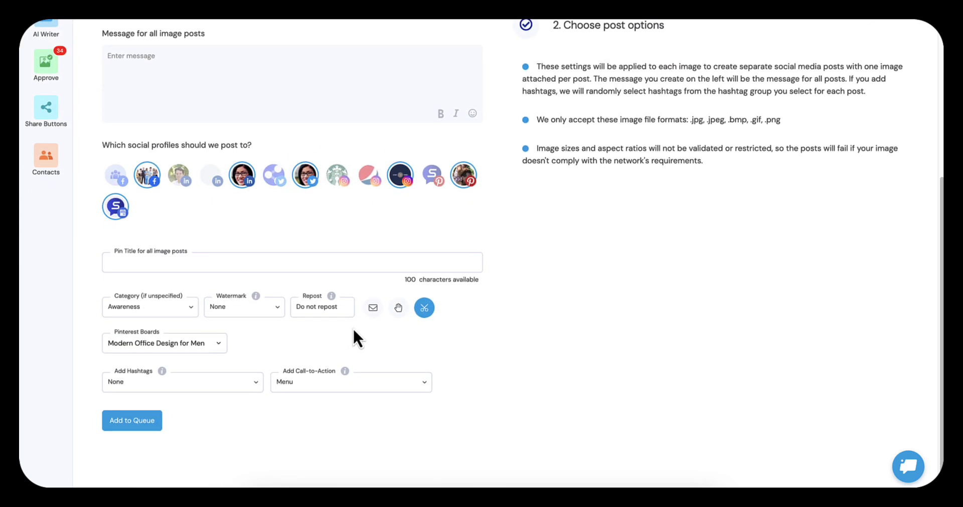
{"action": "left_click", "coordinate": [320, 386]}
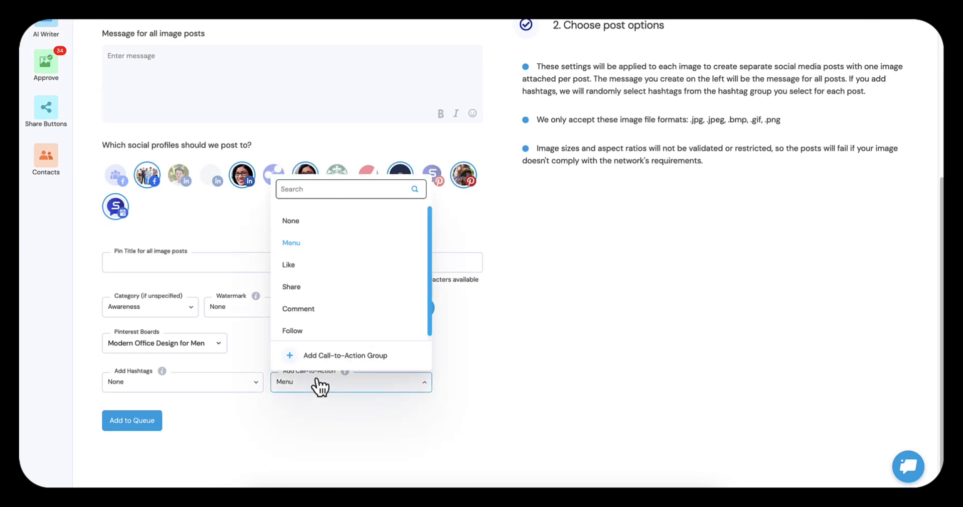
{"action": "left_click", "coordinate": [311, 243]}
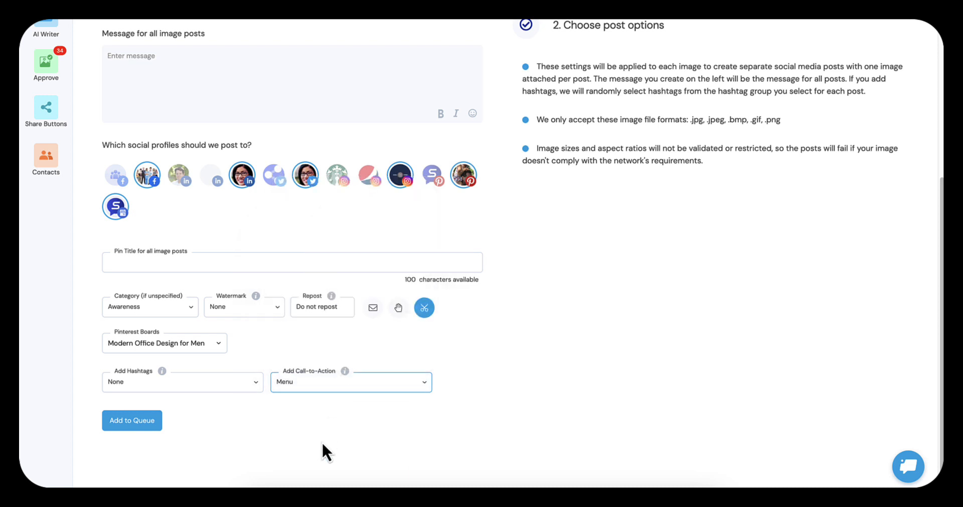
{"action": "scroll", "coordinate": [354, 86], "scroll_direction": "up", "scroll_amount": 5}
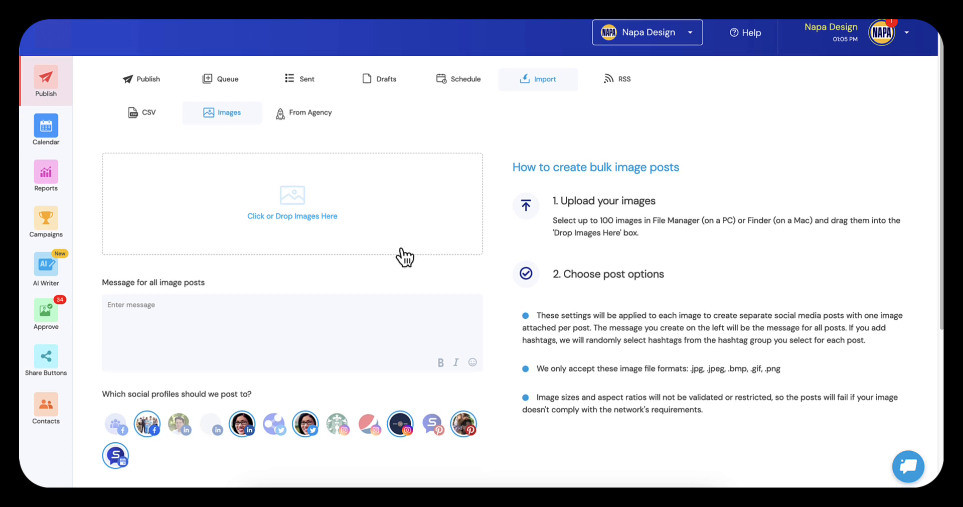
{"action": "scroll", "coordinate": [398, 256], "scroll_direction": "down", "scroll_amount": 5}
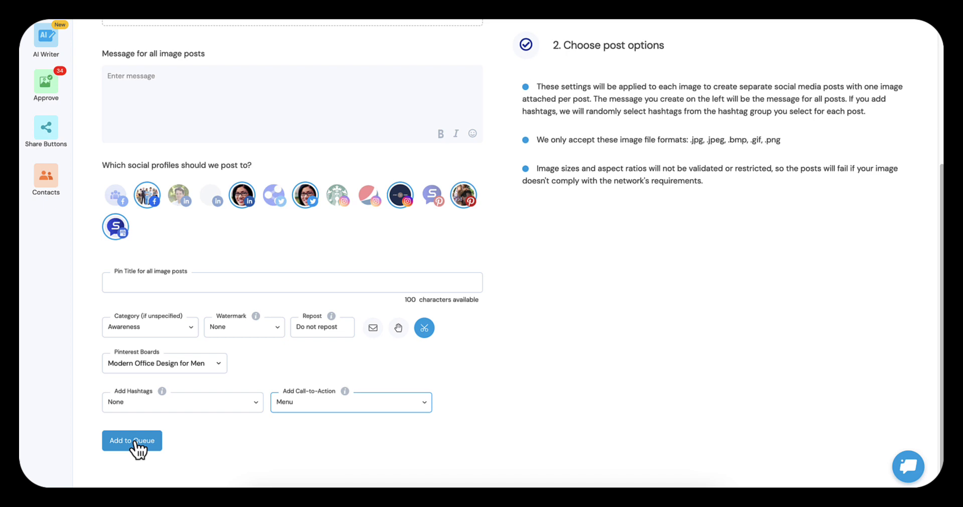
Edit the Staire RSS feed to add the Menu call-to-action group, and save the feed
{"action": "scroll", "coordinate": [146, 377], "scroll_direction": "up", "scroll_amount": 5}
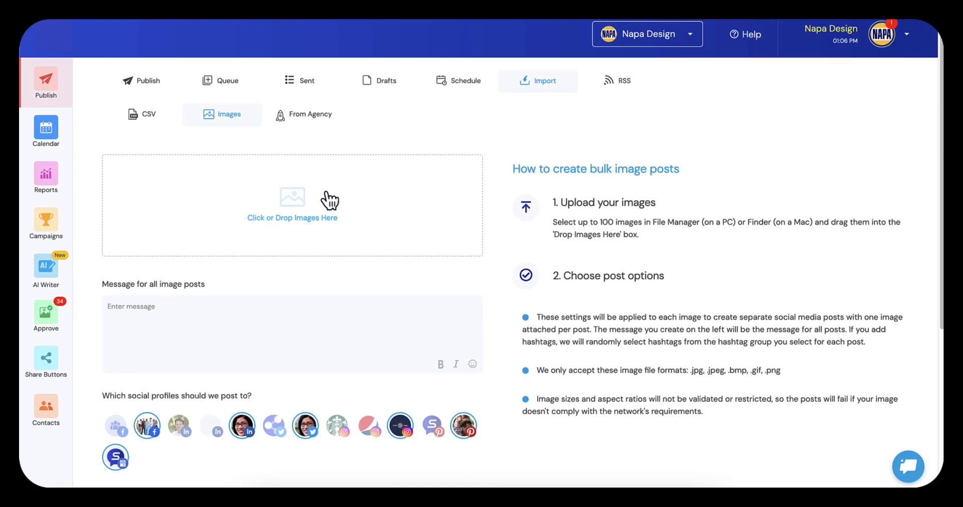
{"action": "left_click", "coordinate": [618, 81]}
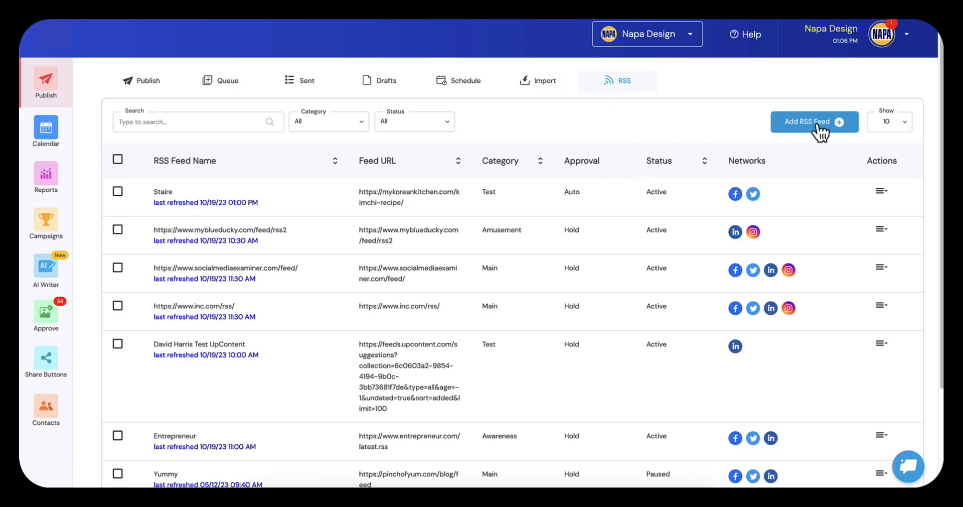
{"action": "left_click", "coordinate": [881, 194]}
{"action": "left_click", "coordinate": [850, 258]}
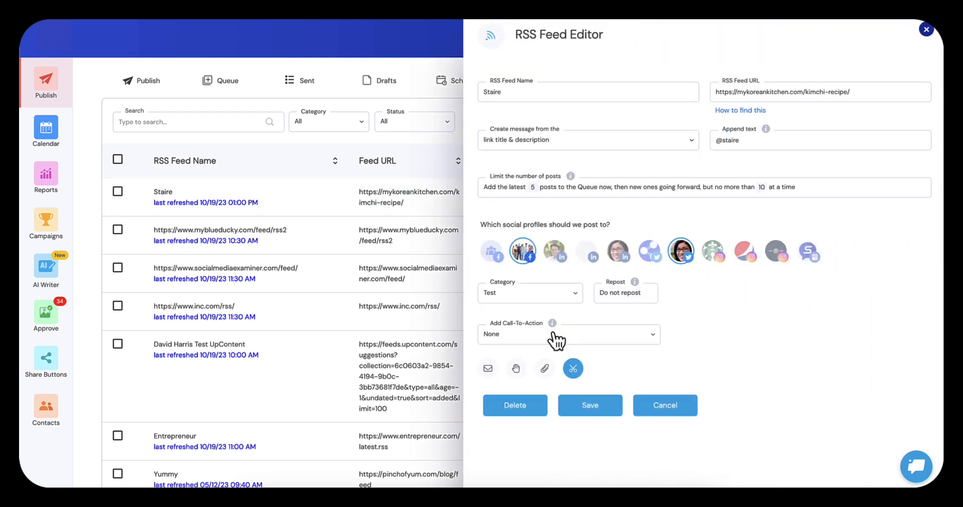
{"action": "left_click", "coordinate": [556, 336]}
{"action": "left_click", "coordinate": [511, 200]}
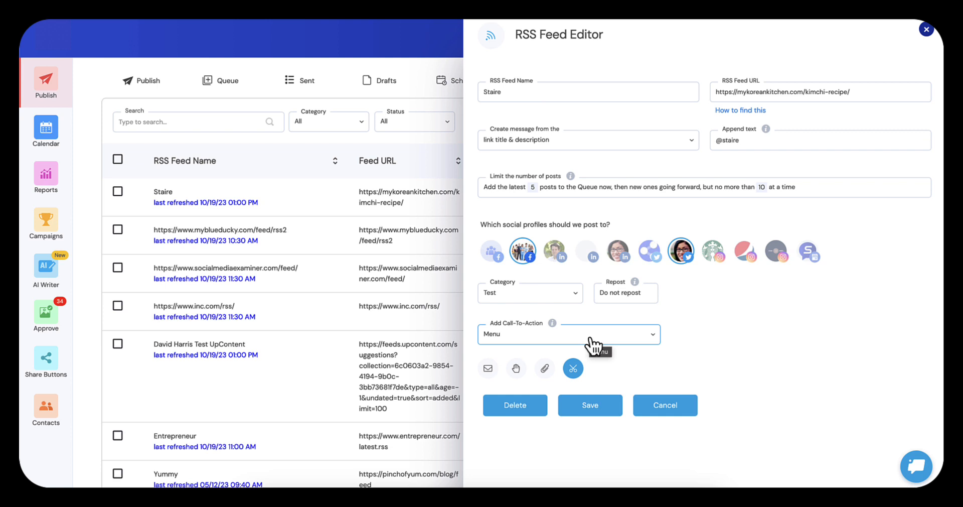
{"action": "left_click", "coordinate": [588, 401]}
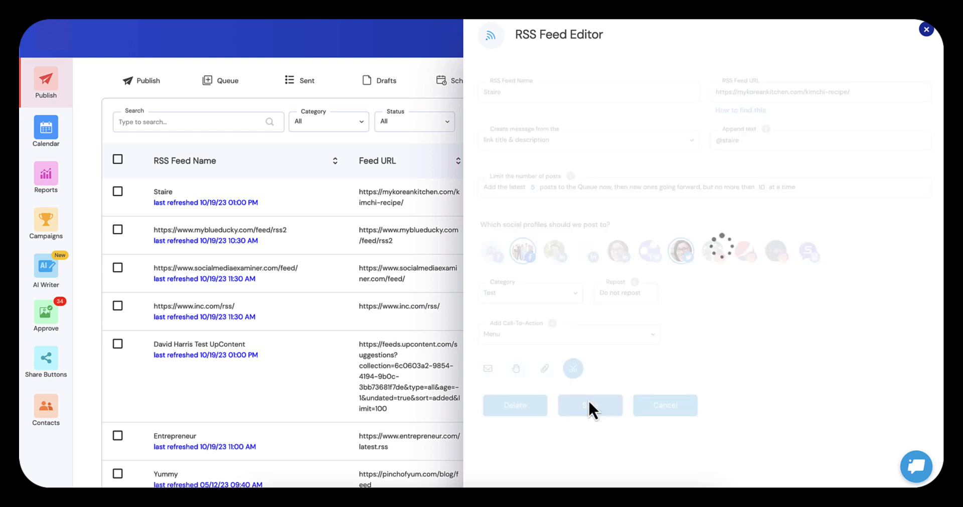